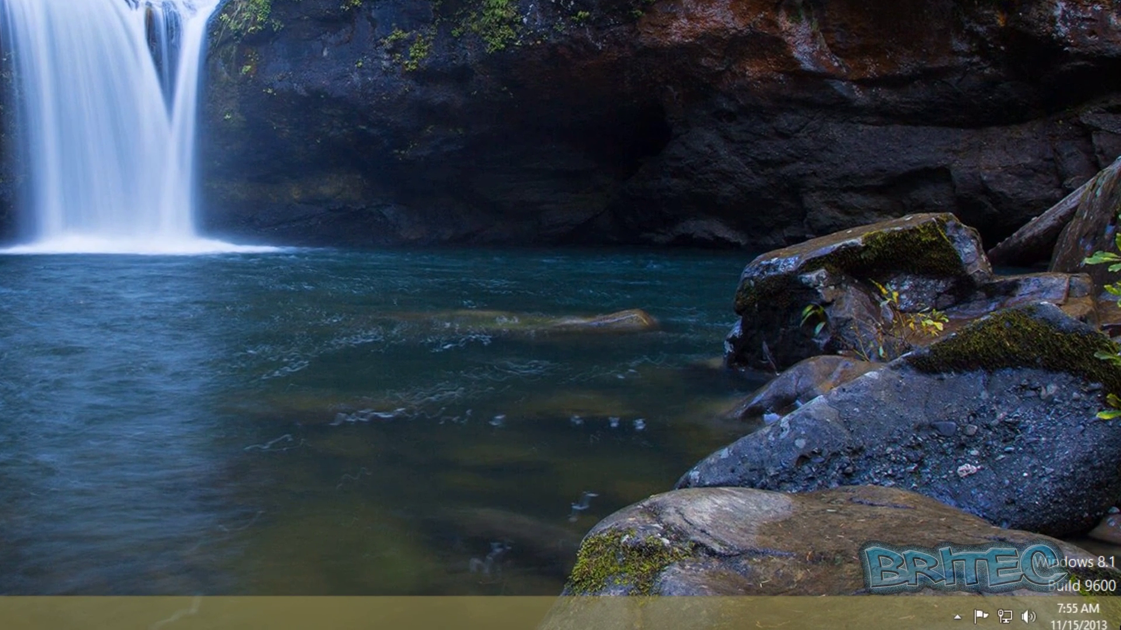
From the Settings charm, open PC settings and go to Accounts > Other accounts.
mouse_move(1118, 3)
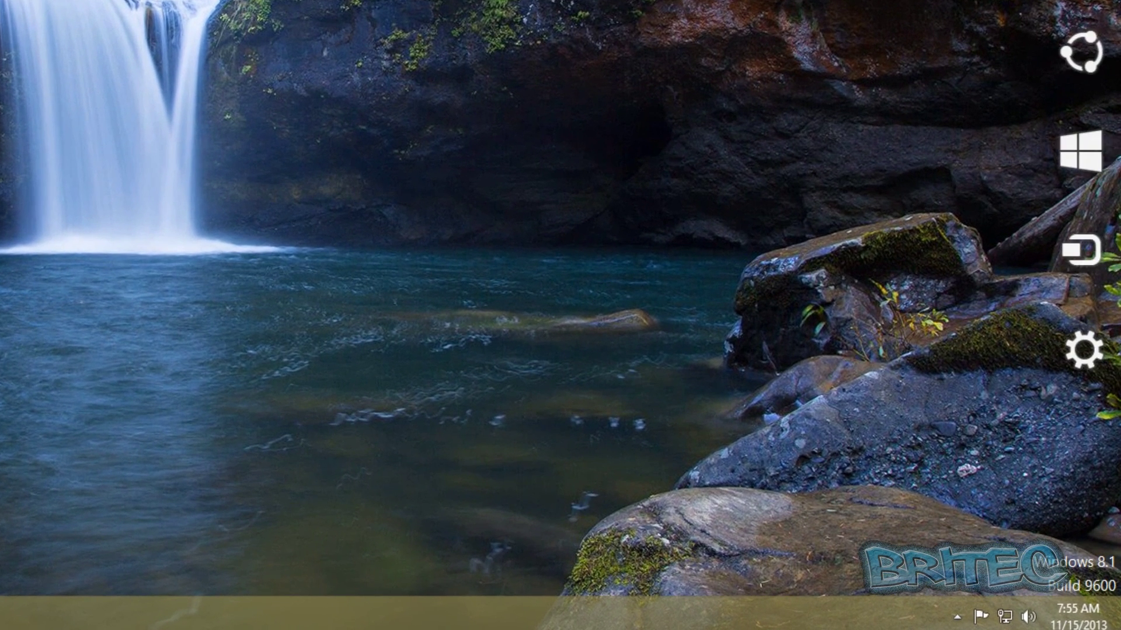
left_click(1084, 361)
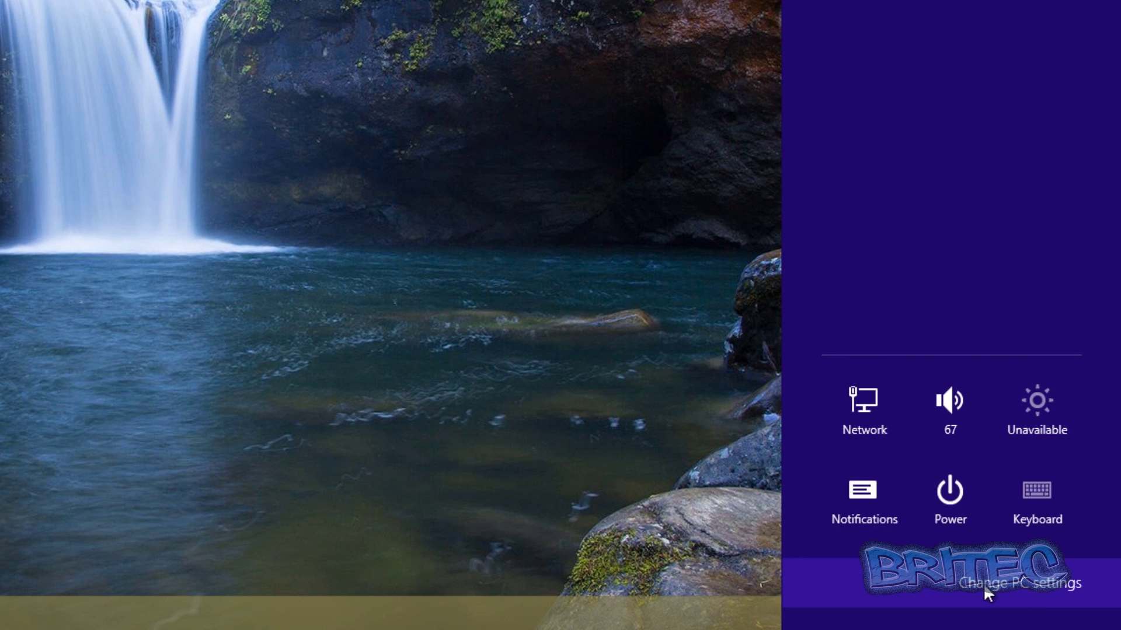
left_click(1034, 582)
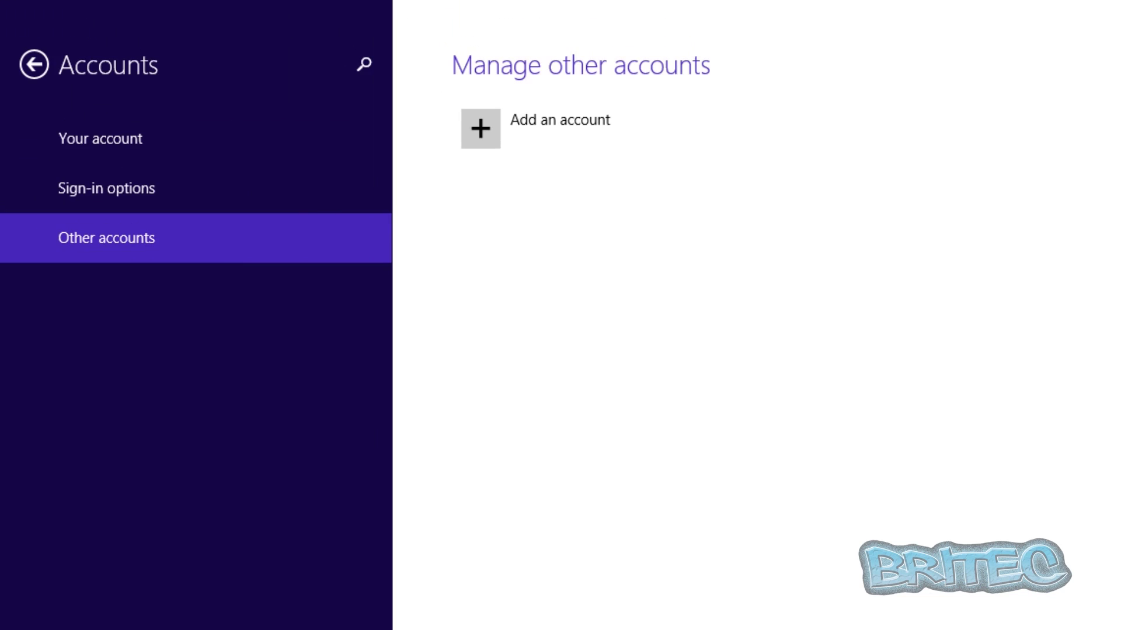
left_click(105, 138)
left_click(59, 176)
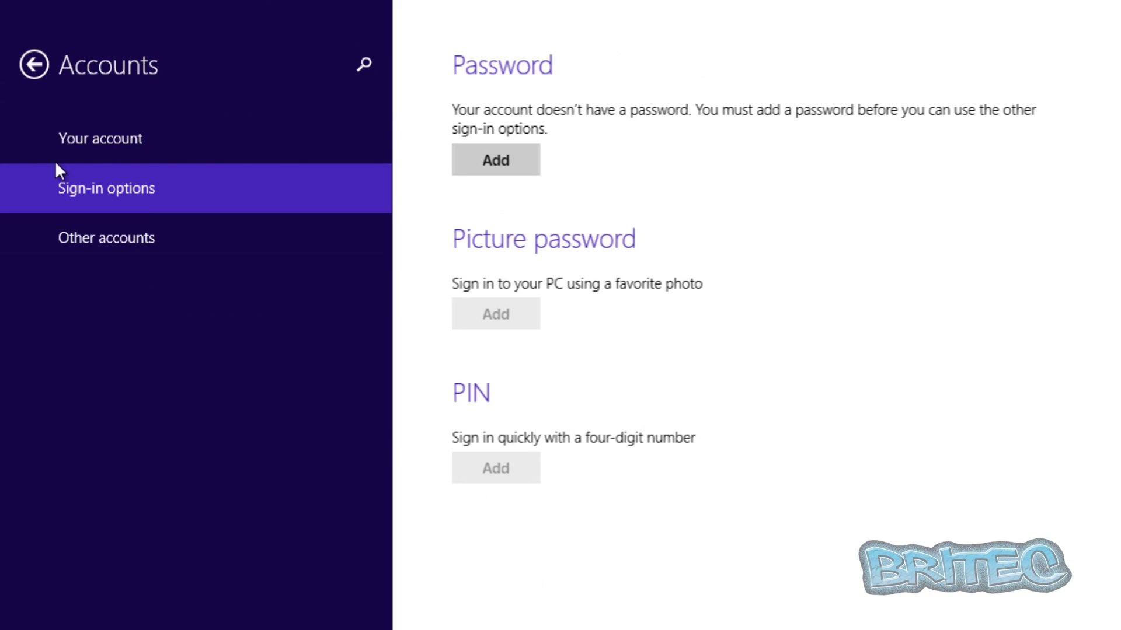
left_click(110, 245)
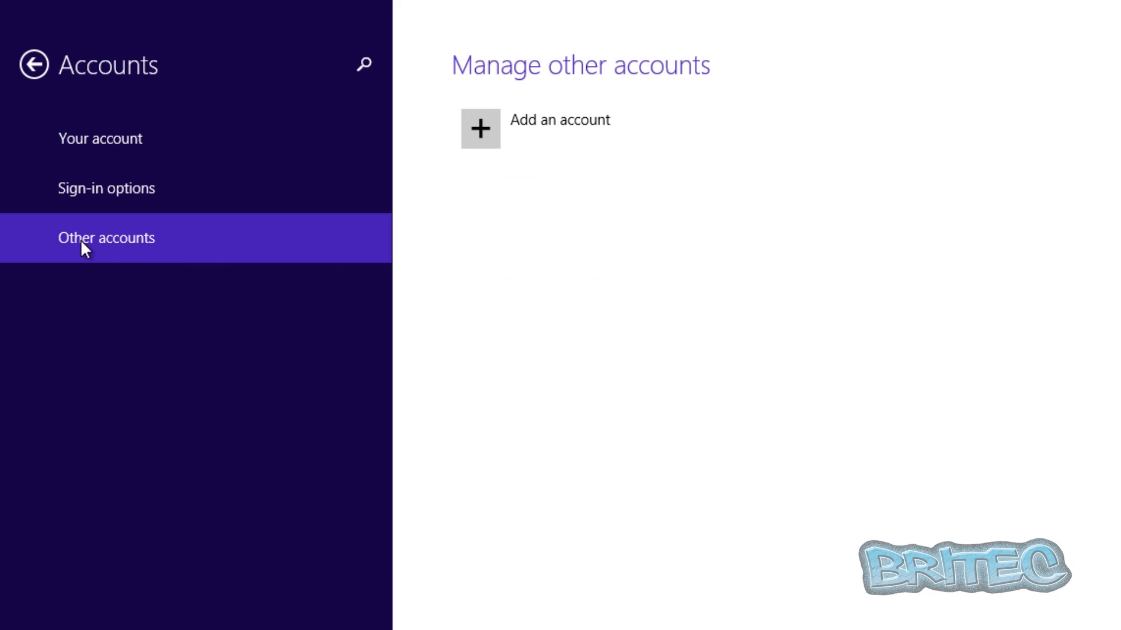
Choose Add an account, then add a child's account without an email address.
left_click(472, 131)
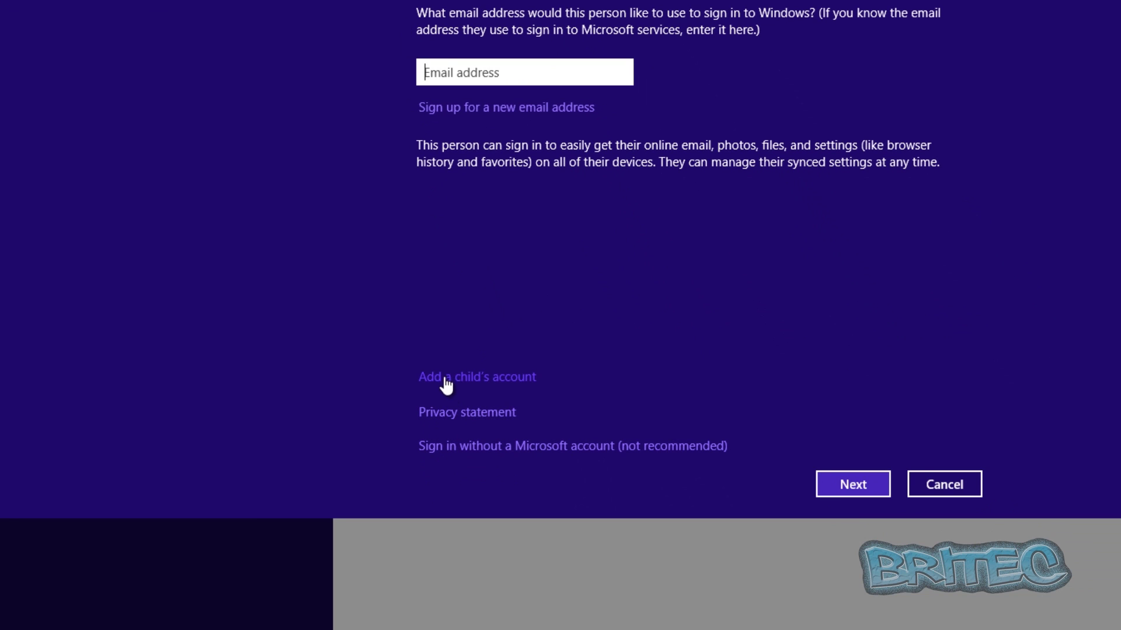
left_click(479, 378)
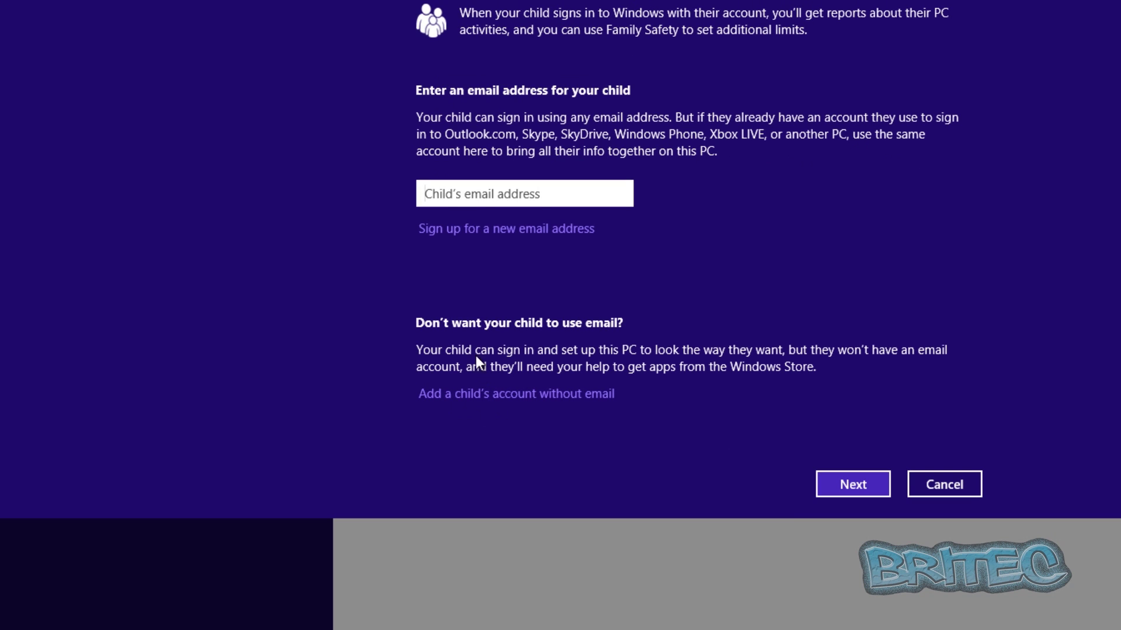
left_click(456, 402)
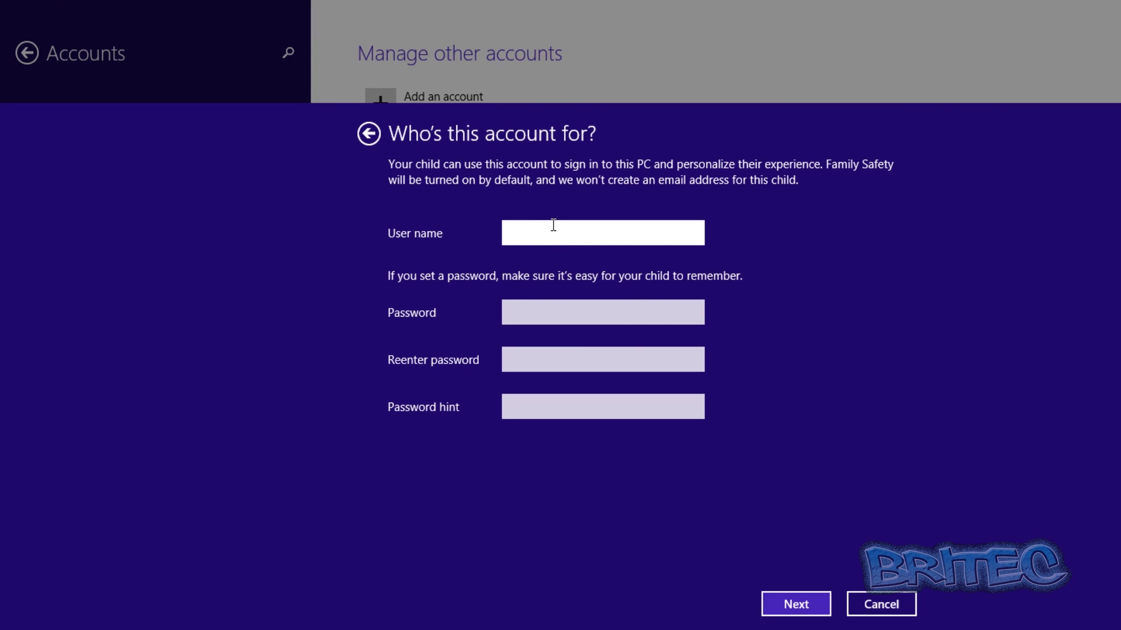
Create the local child account with a user name, a confirmed password and a password hint.
type("Sam")
left_click(543, 314)
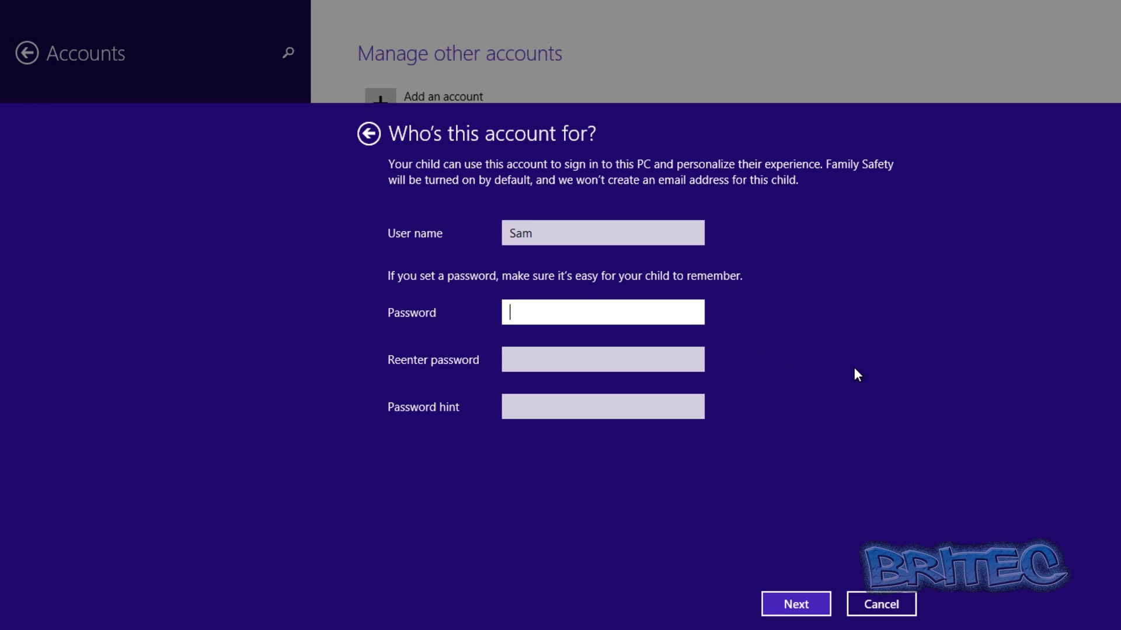
type("1234")
left_click(529, 362)
type("1234")
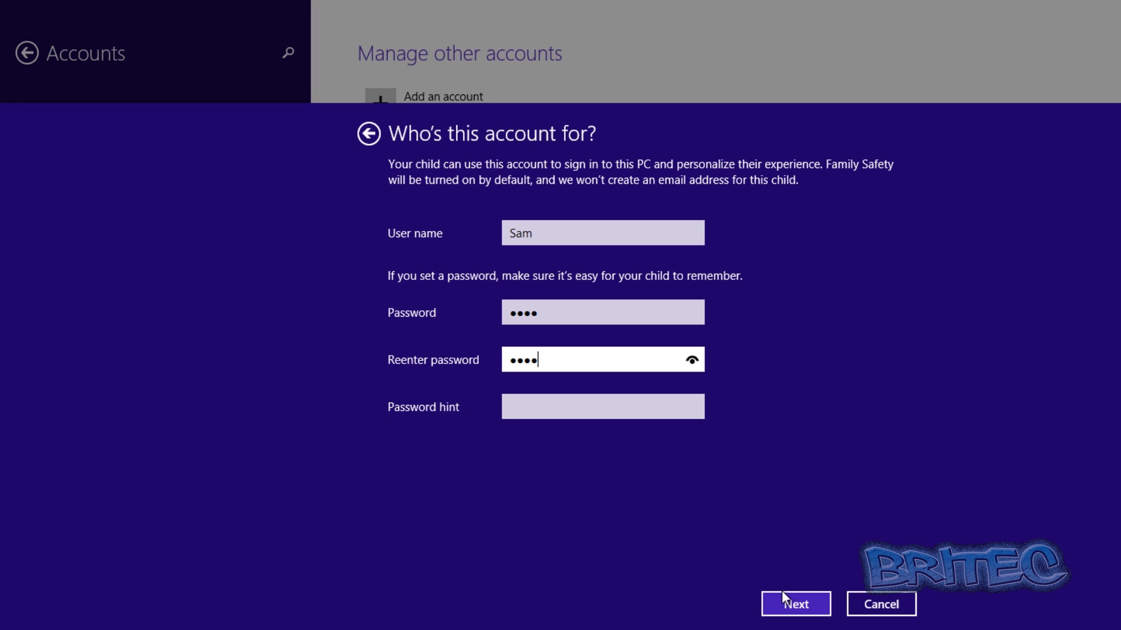
left_click(535, 408)
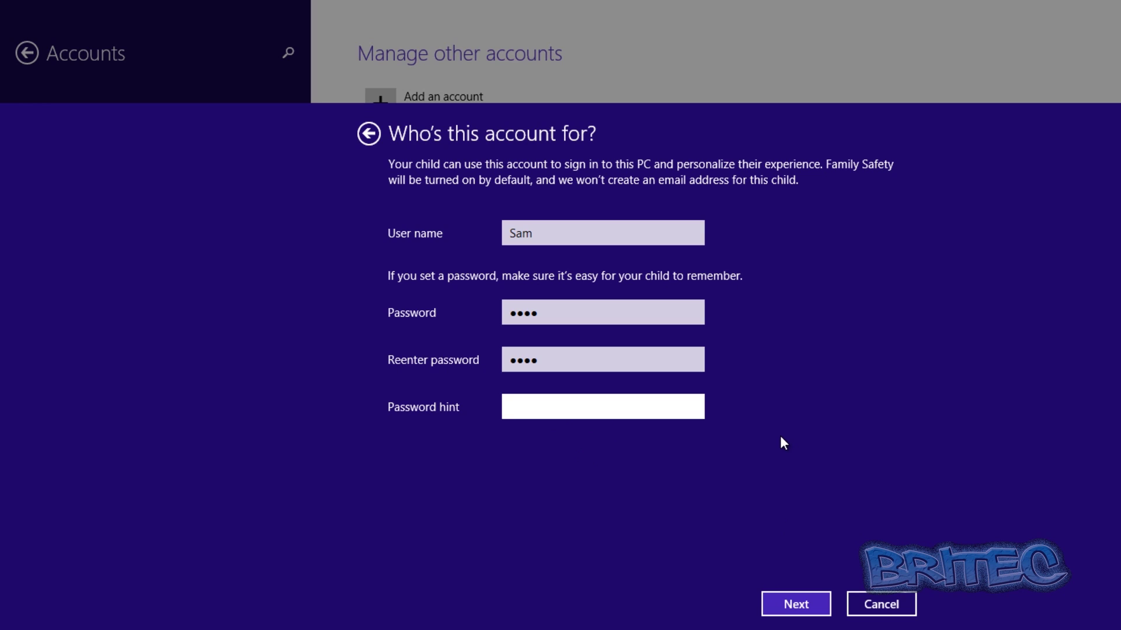
type("paper")
left_click(812, 605)
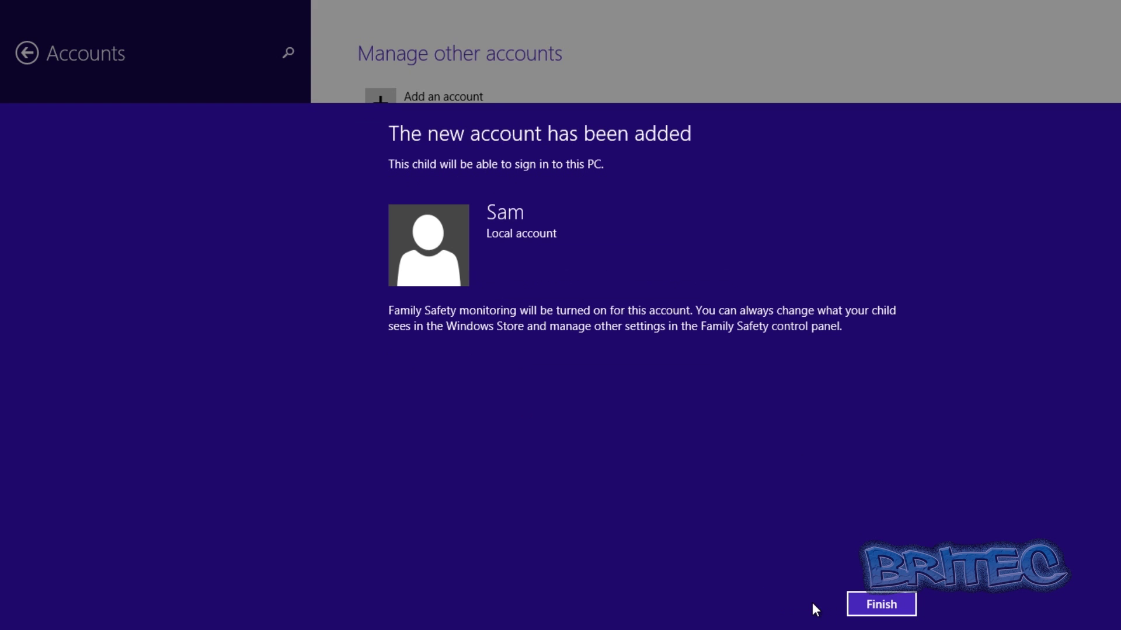
left_click(886, 603)
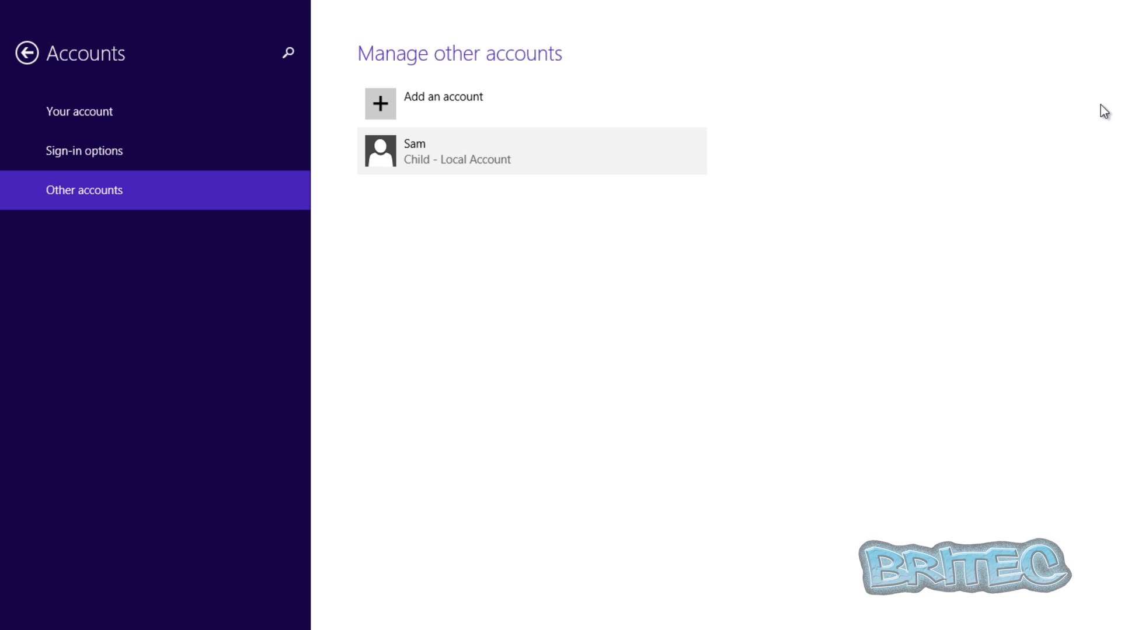
From the desktop Start right-click menu, open Control Panel and view items as Small icons.
left_click(11, 18)
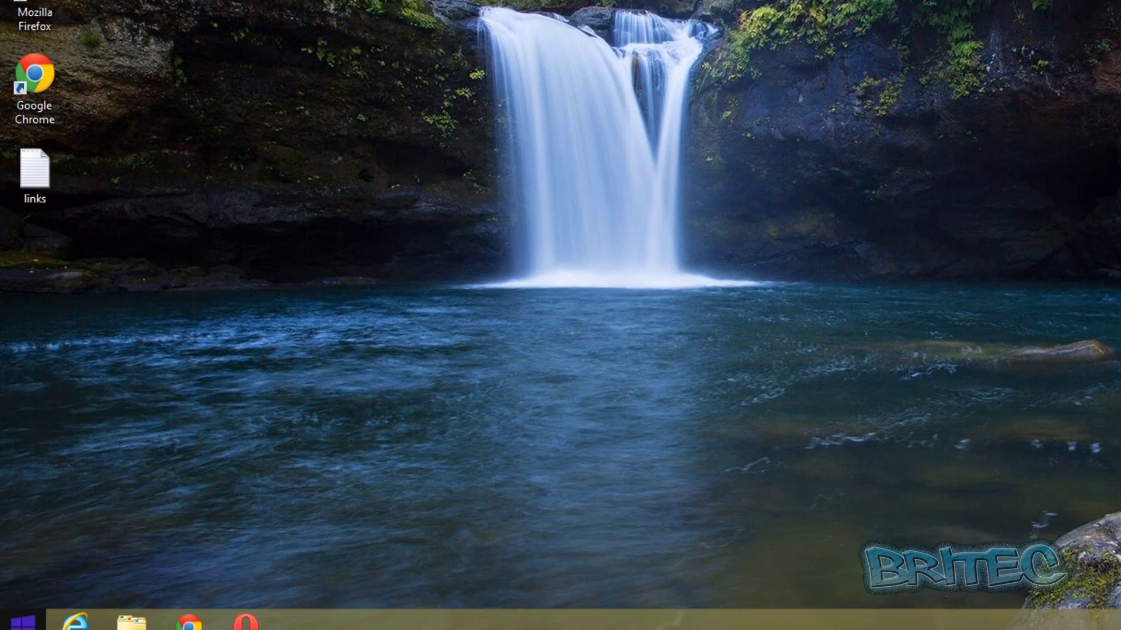
right_click(15, 621)
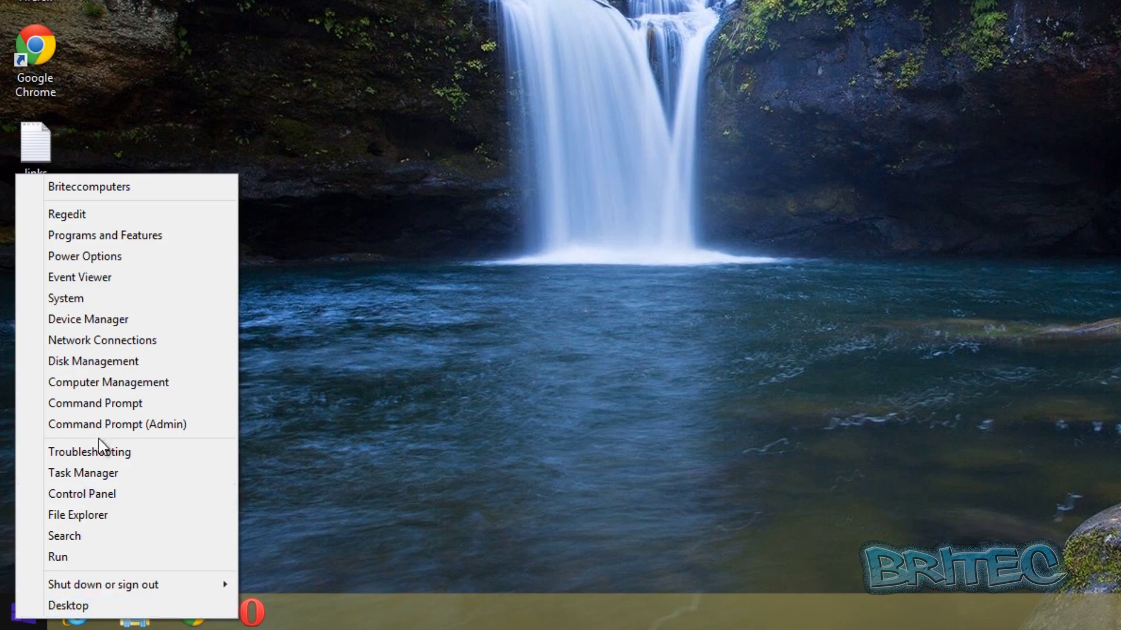
left_click(97, 501)
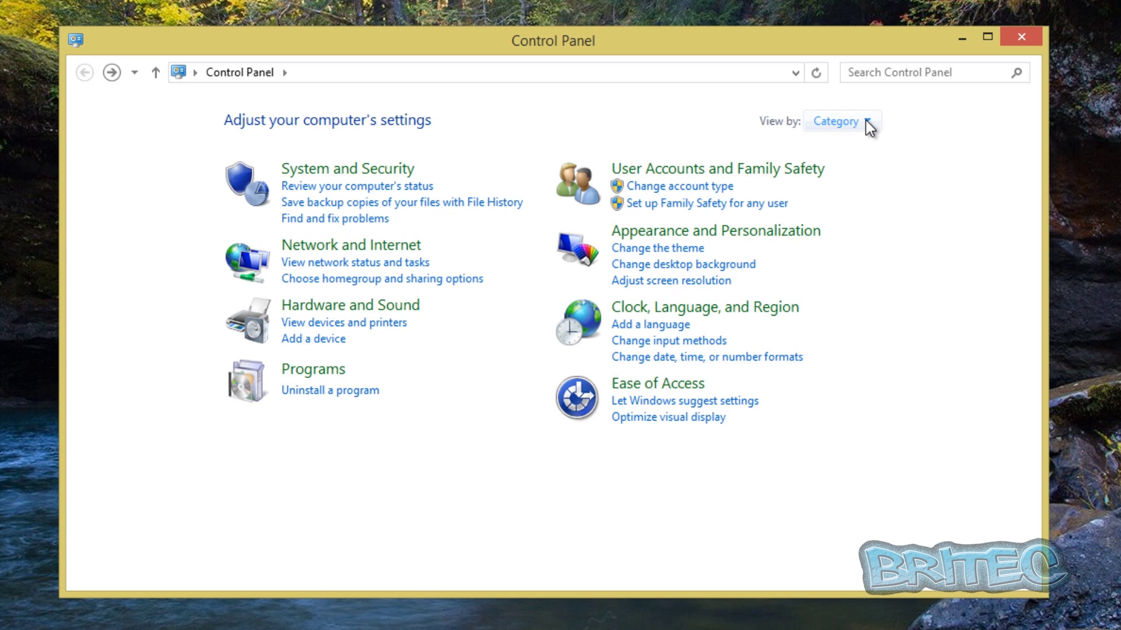
left_click(866, 122)
left_click(873, 202)
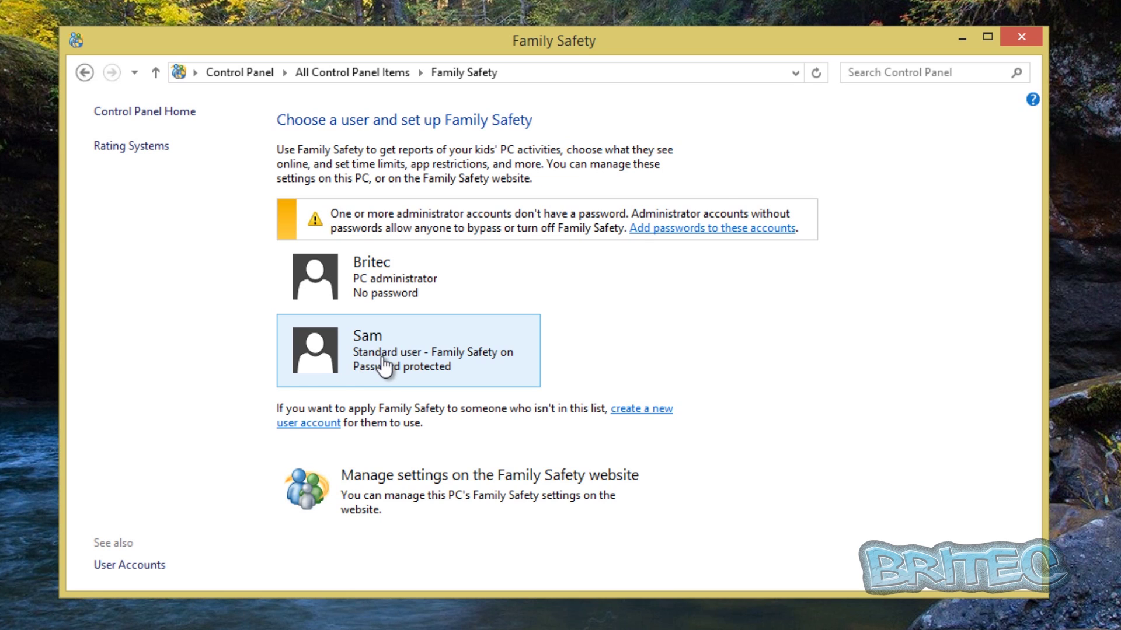
Open Family Safety and select the new child account's User Settings.
left_click(366, 362)
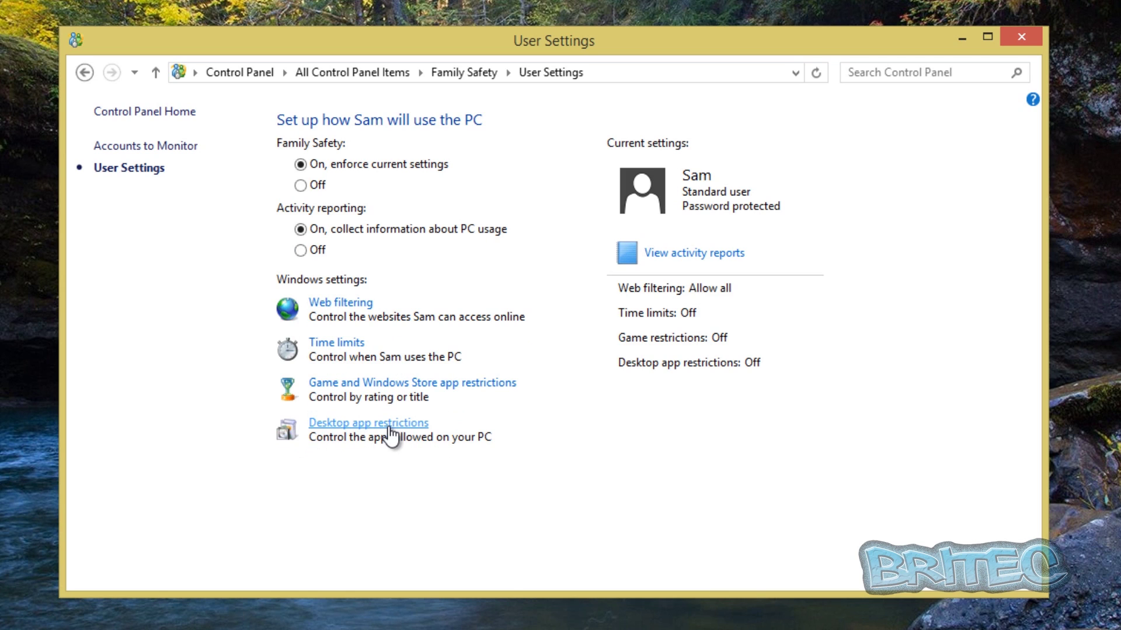
Limit the child to allowed websites only, with the Online communication restriction level.
left_click(340, 308)
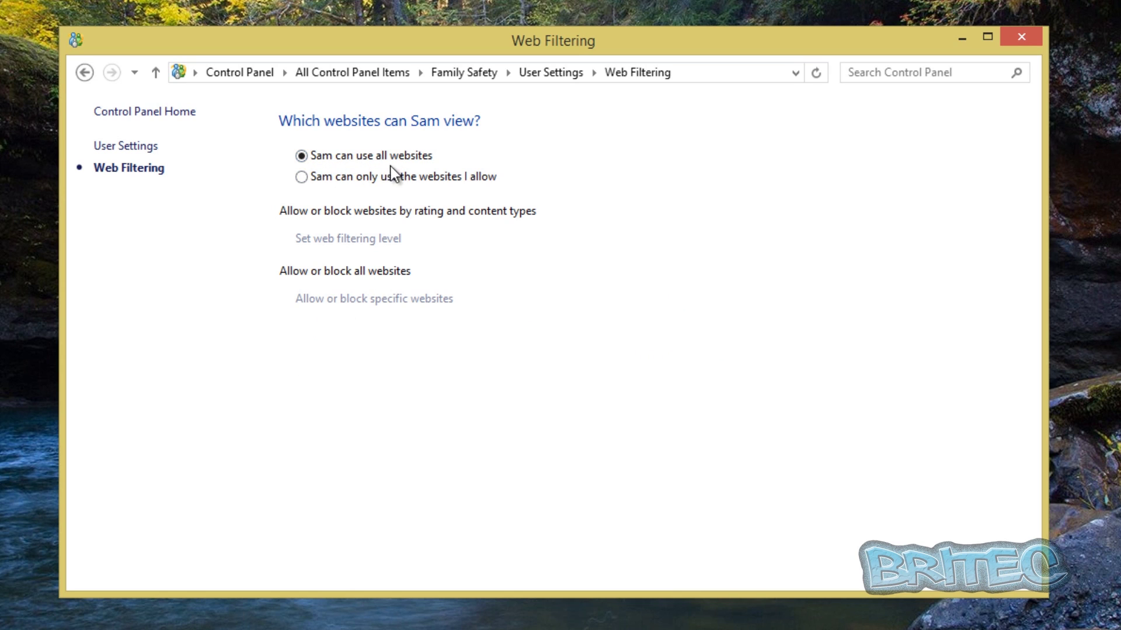
left_click(301, 177)
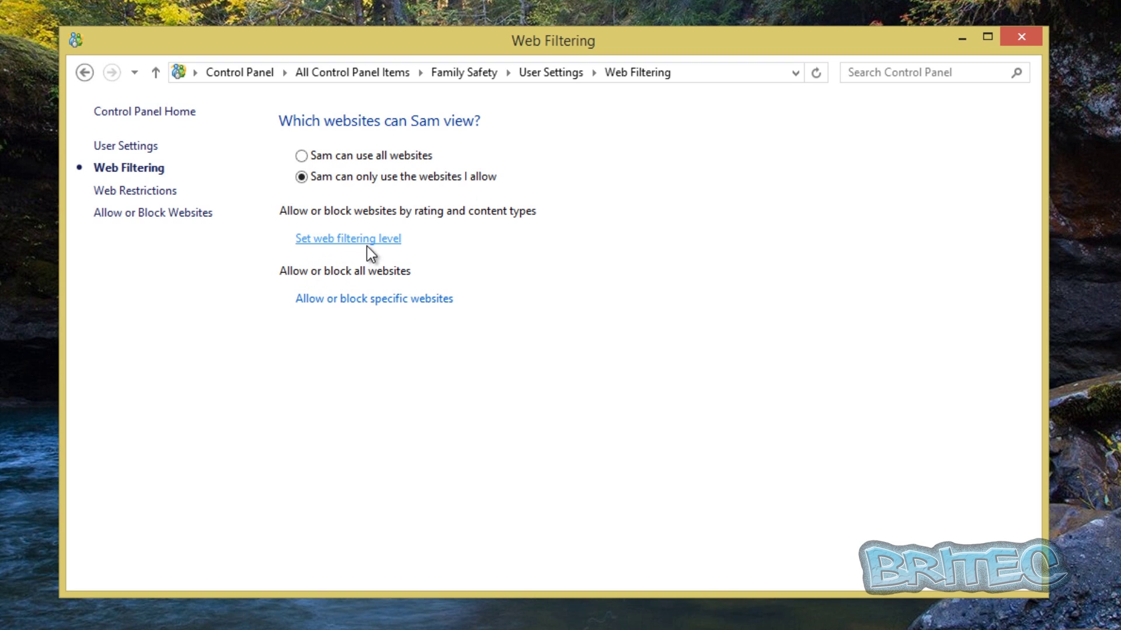
left_click(331, 239)
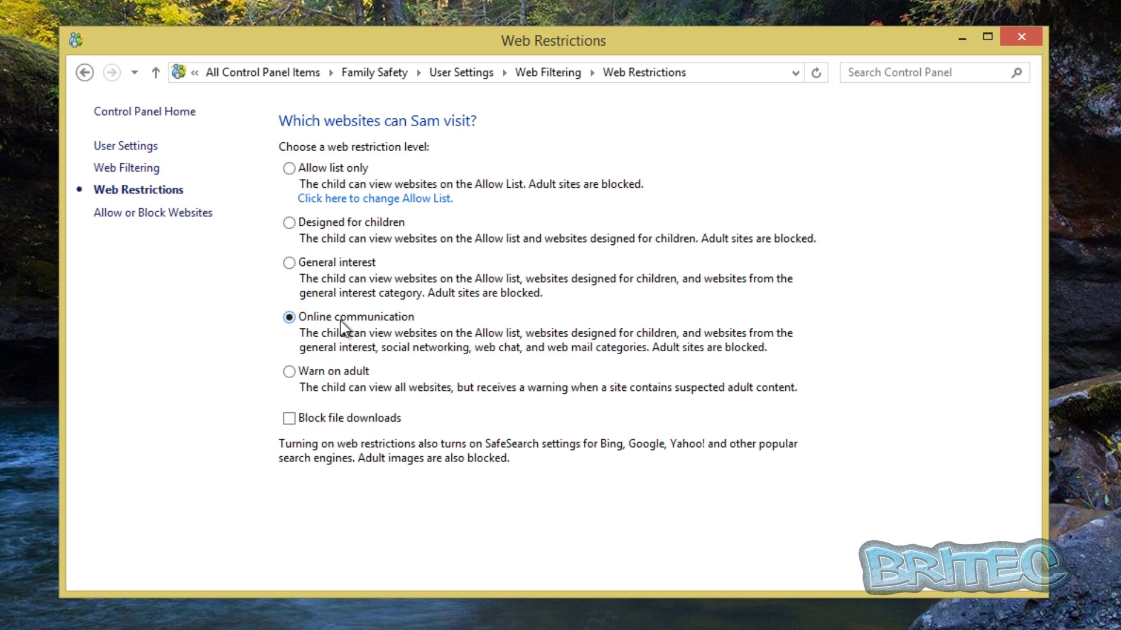
left_click(134, 217)
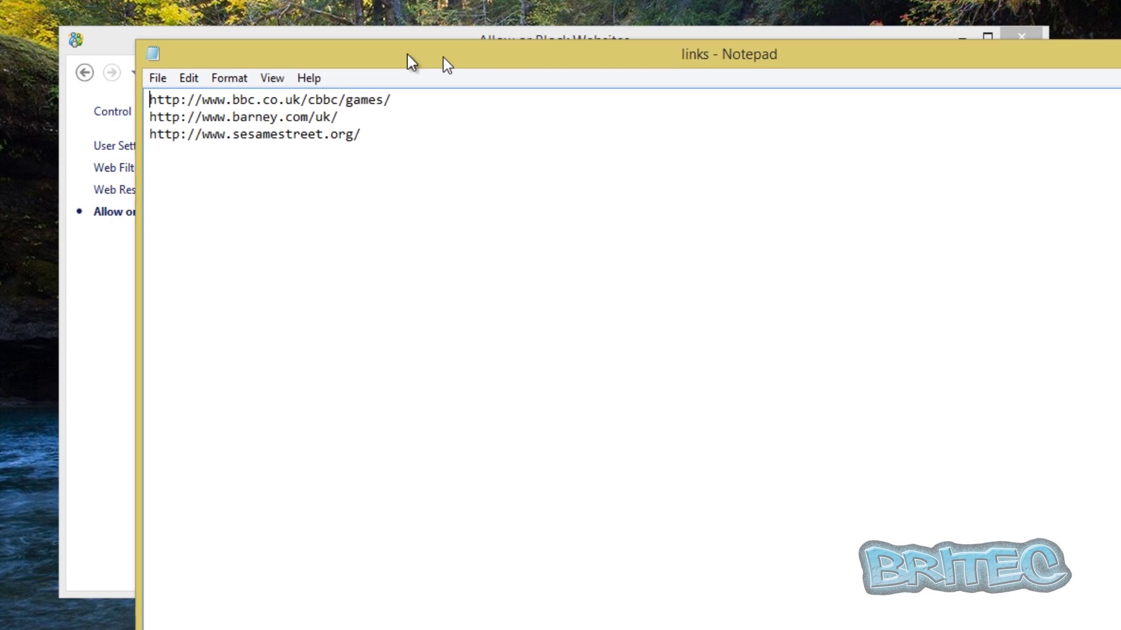
Copy the sesamestreet.org address from the Notepad links file and allow it.
left_click_drag(447, 64, 357, 48)
left_click(274, 125)
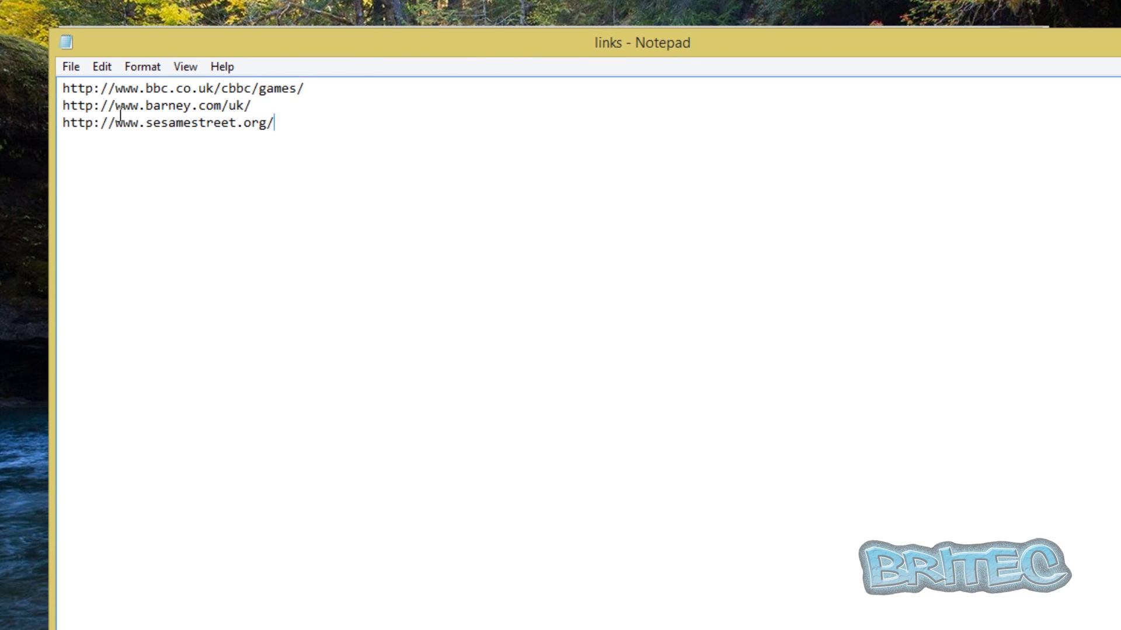
left_click_drag(274, 124, 36, 121)
right_click(110, 121)
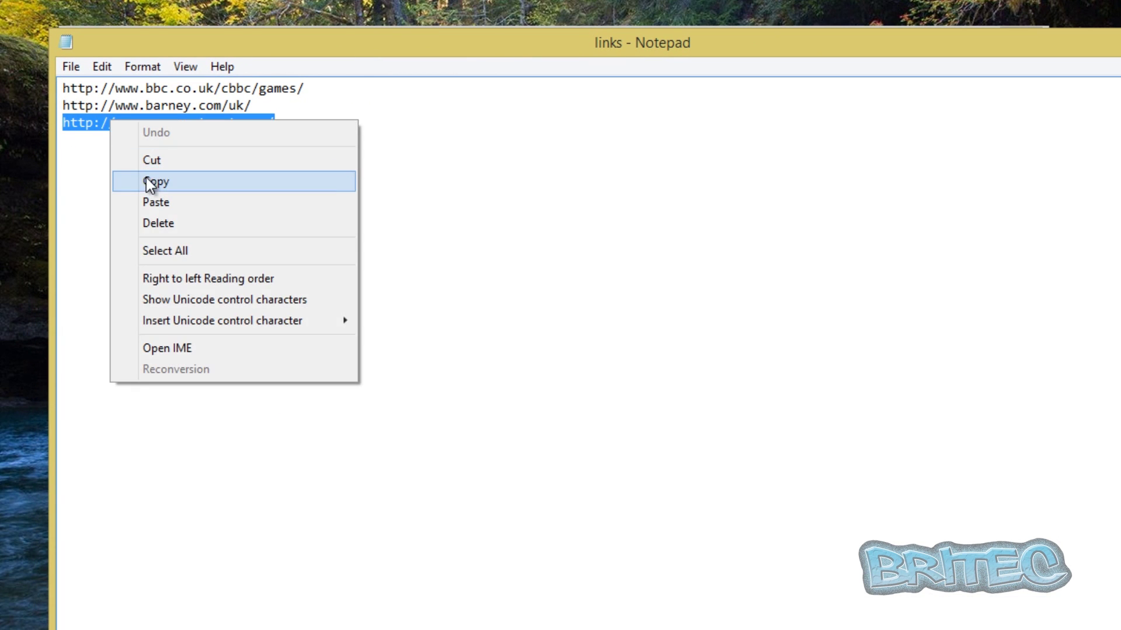
left_click(147, 181)
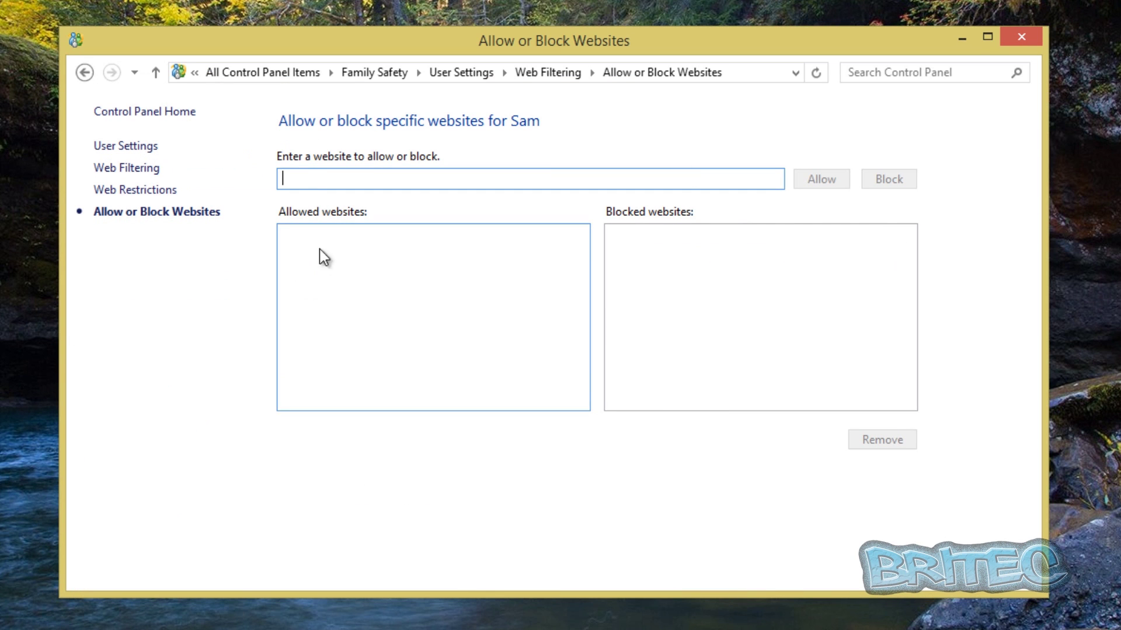
right_click(310, 176)
left_click(355, 257)
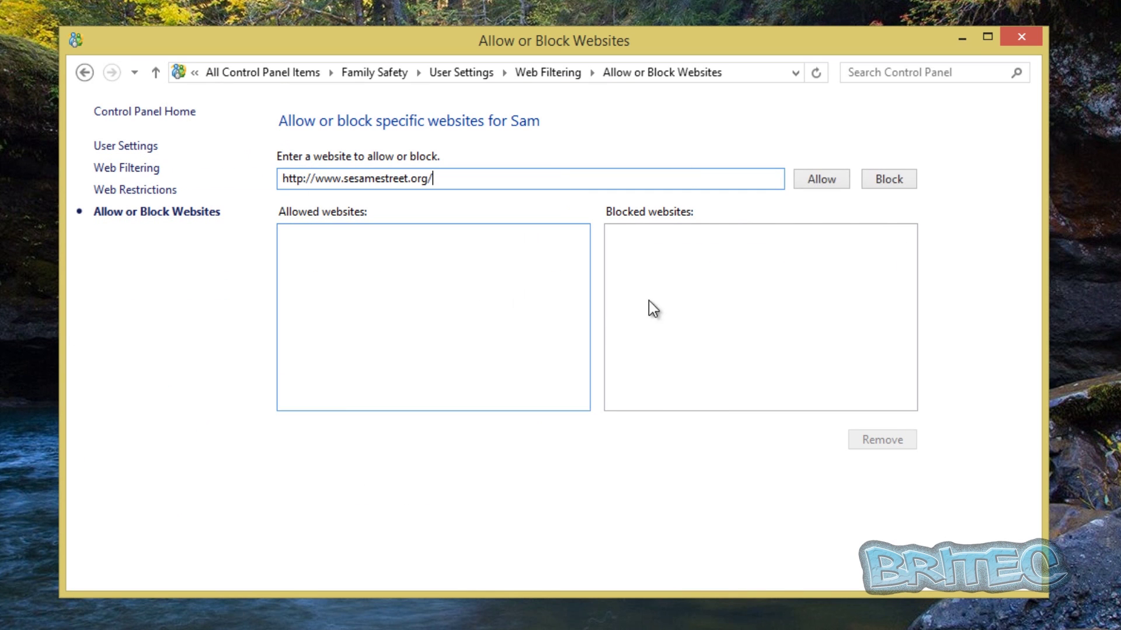
left_click(823, 182)
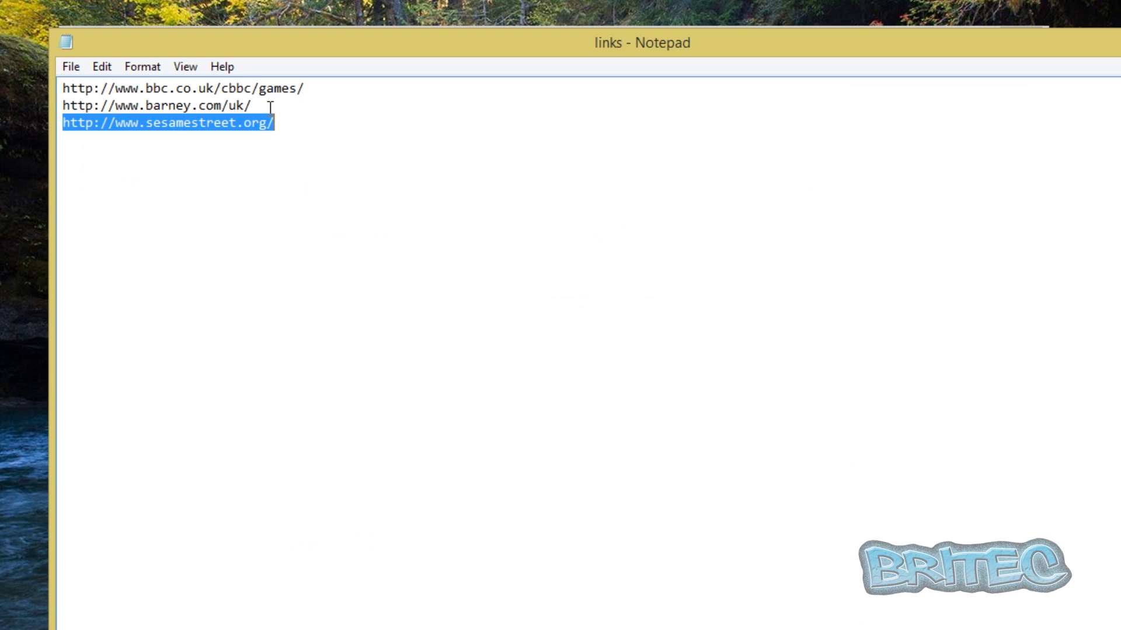
Copy the barney.com/uk address from Notepad and add it to the allowed websites.
left_click_drag(260, 106, 51, 108)
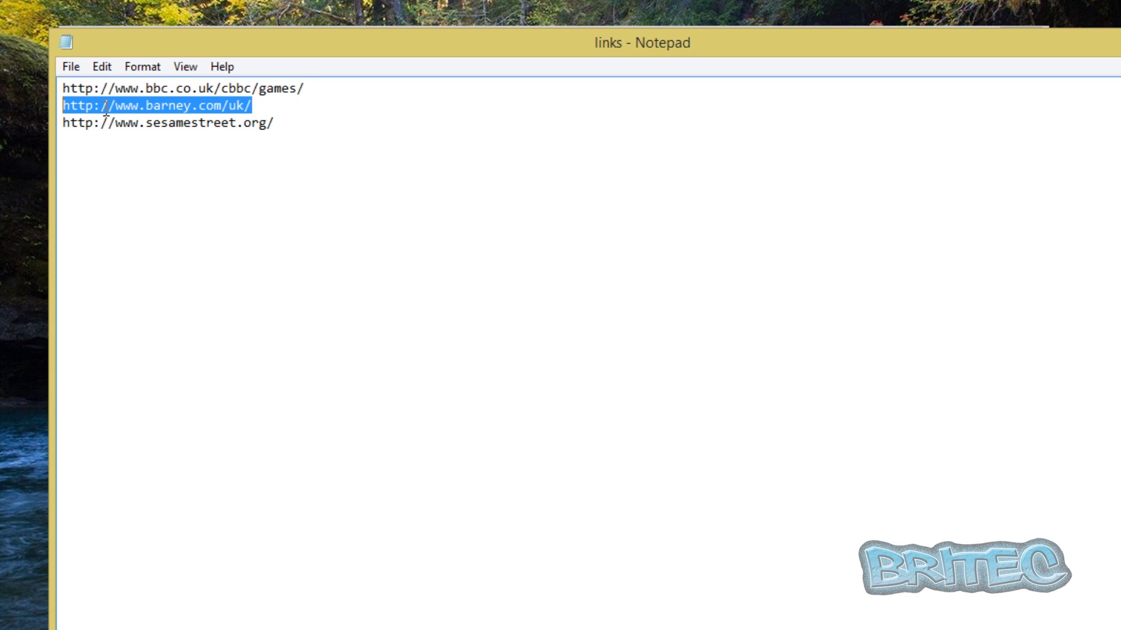
right_click(108, 109)
left_click(142, 170)
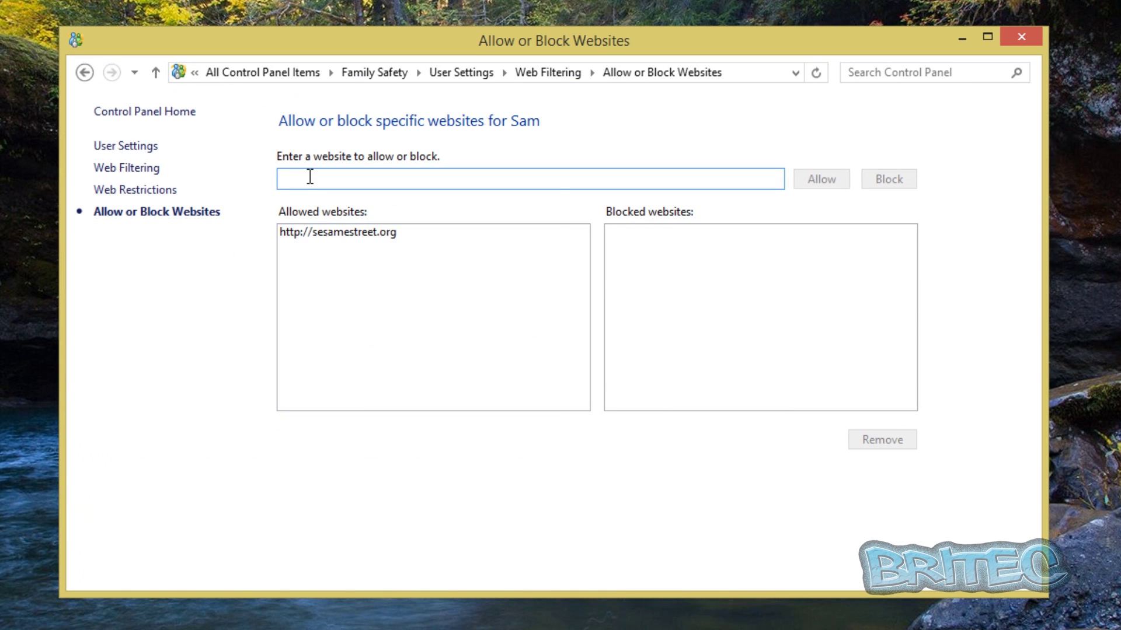
right_click(310, 177)
left_click(343, 263)
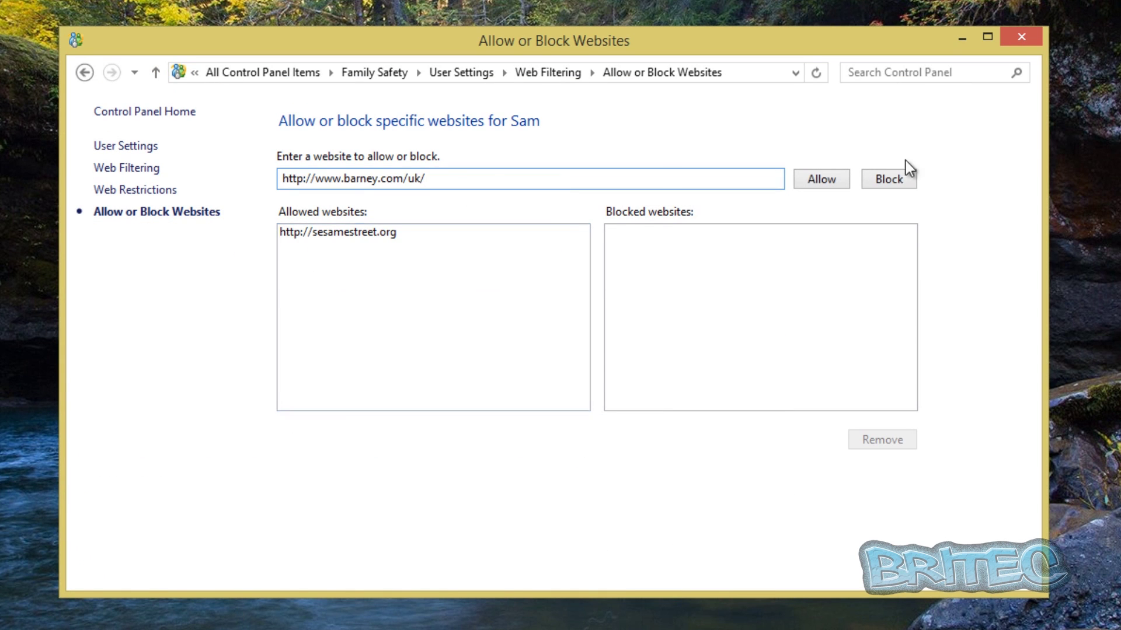
left_click(821, 184)
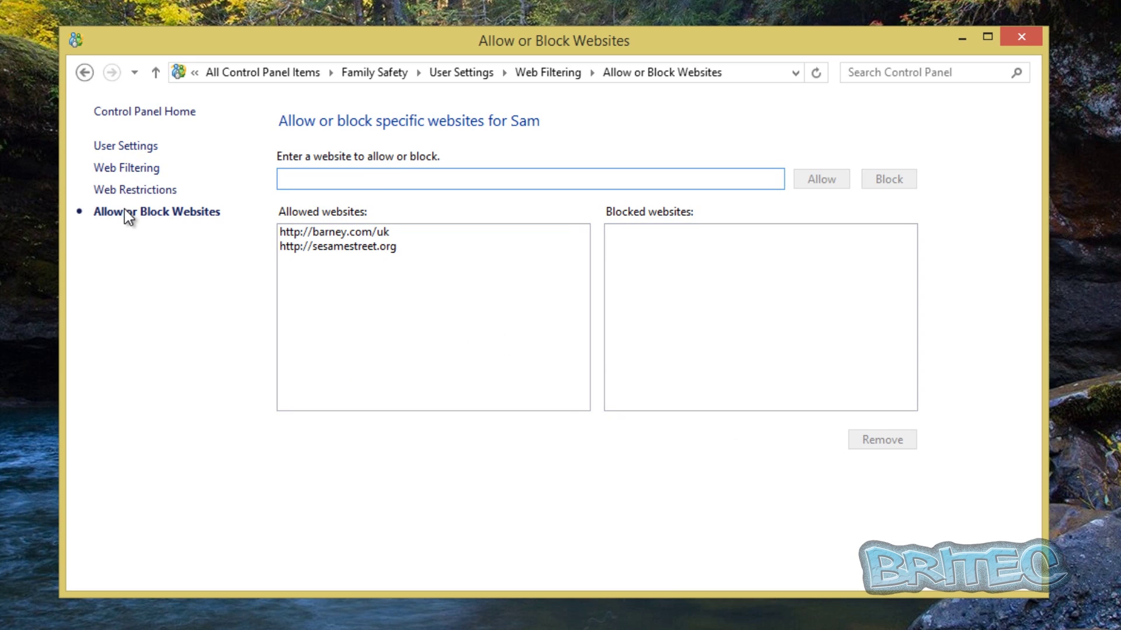
Confirm the web restriction level is Online communication, then go back to User Settings.
left_click(122, 171)
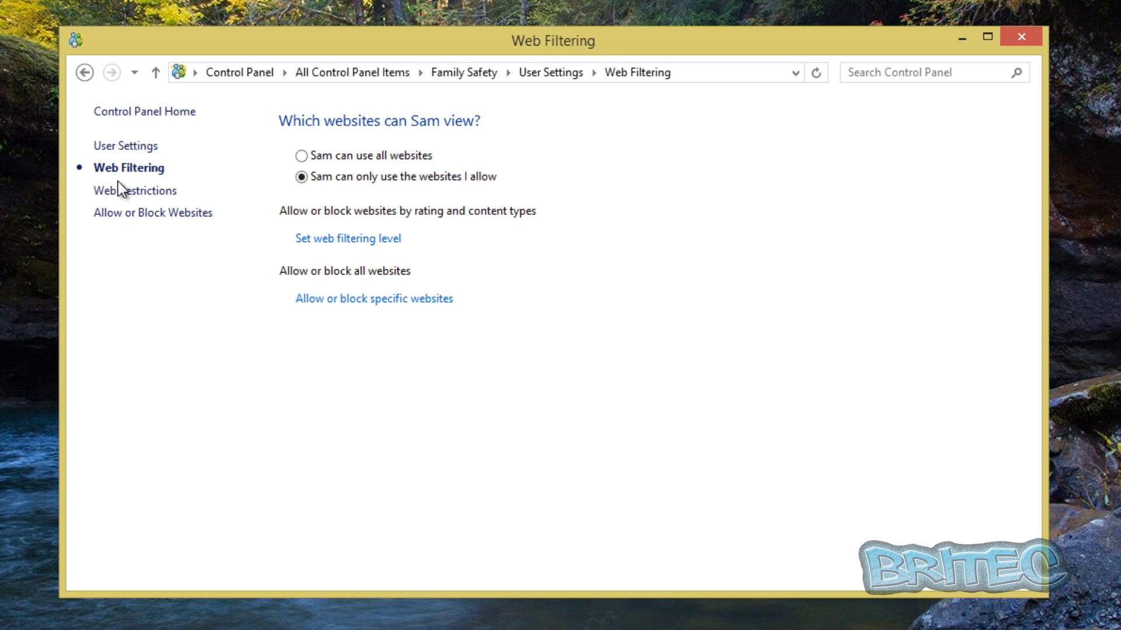
left_click(335, 239)
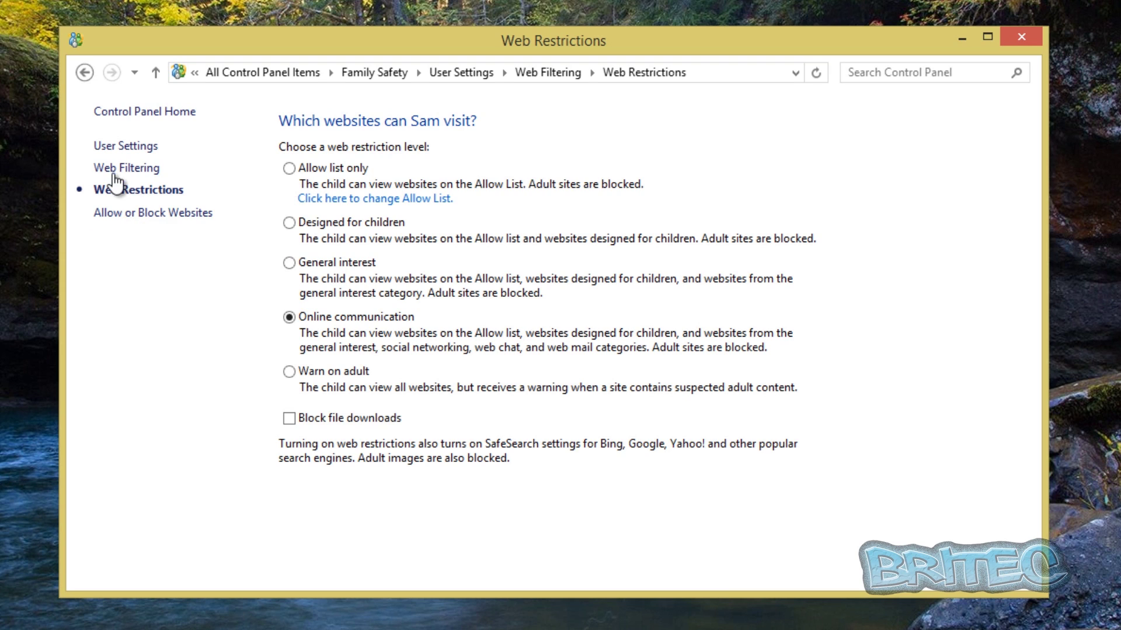
left_click(85, 74)
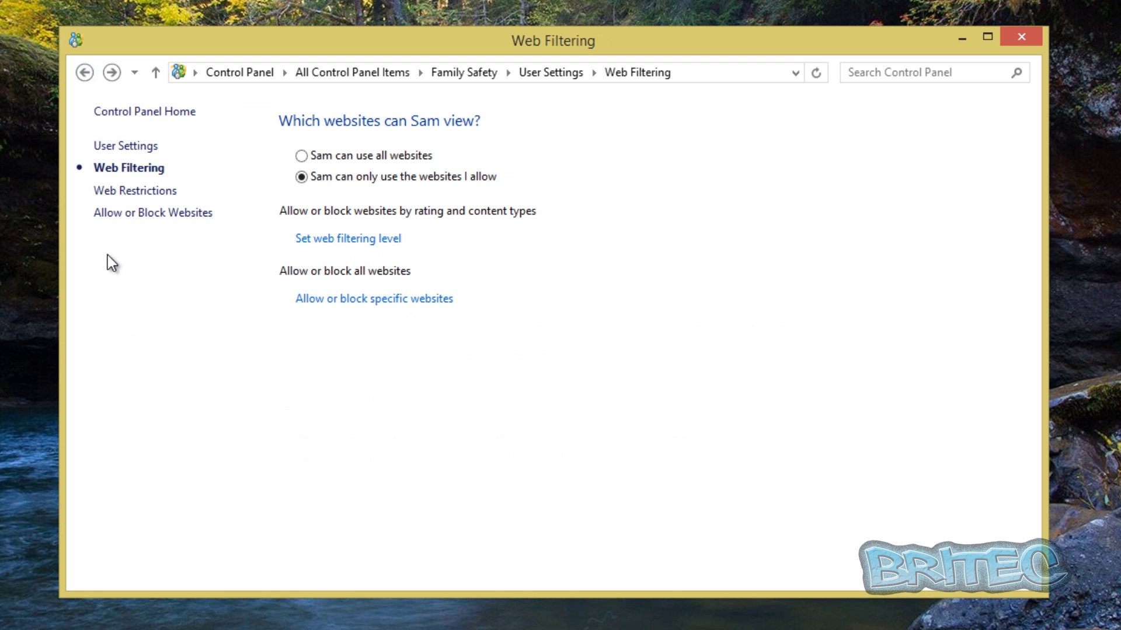
left_click(84, 73)
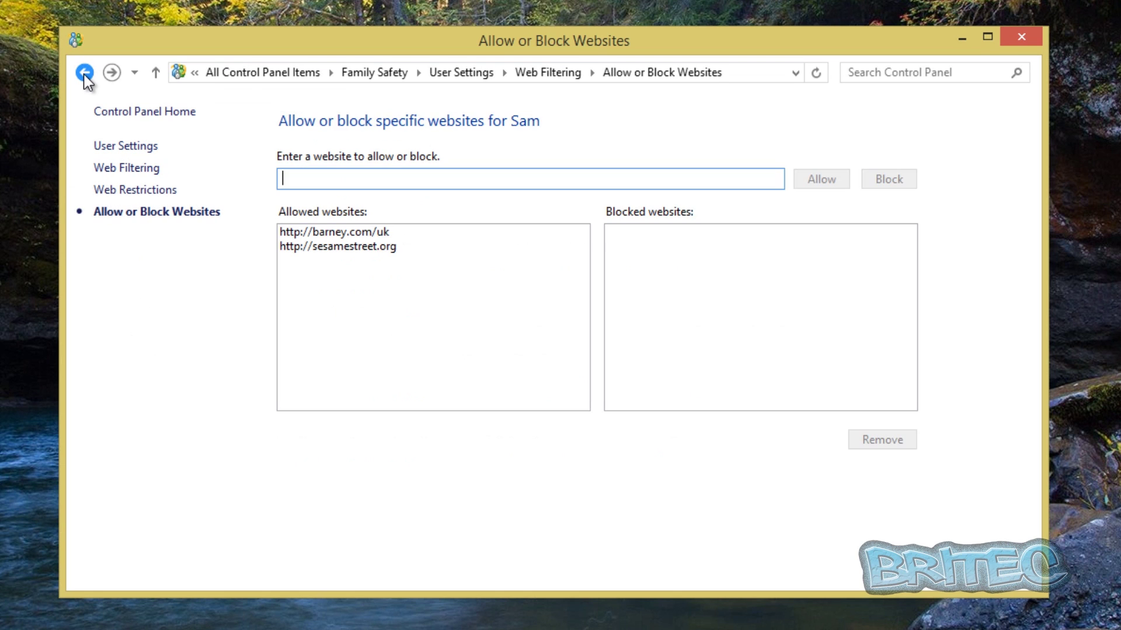
left_click(84, 73)
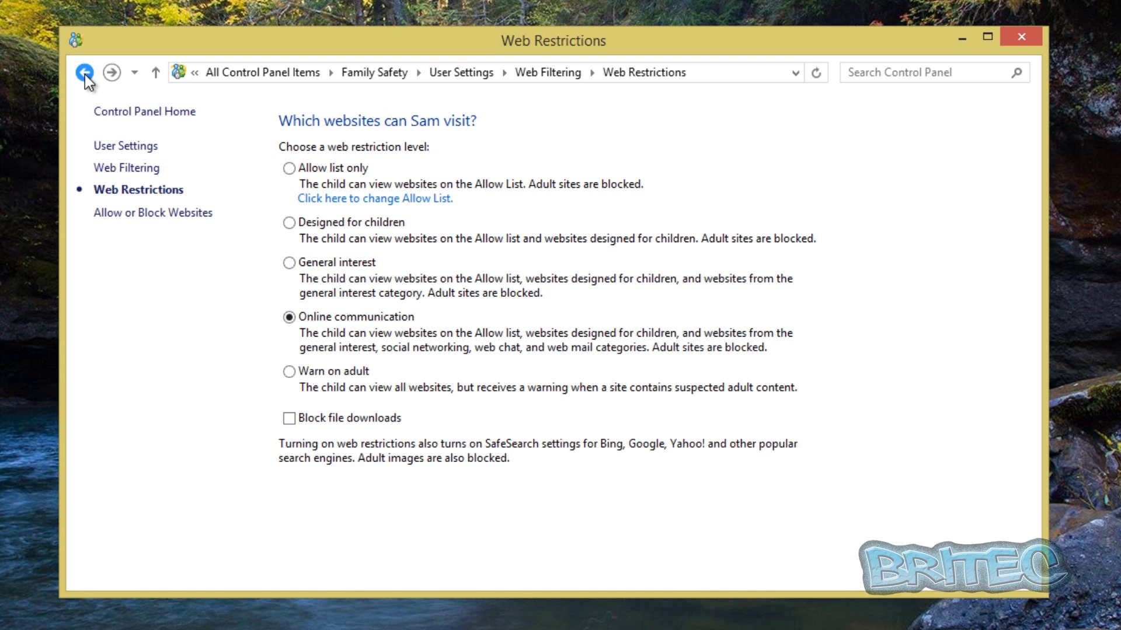
left_click(84, 73)
Turn on a daily time allowance limit for the child's PC use.
left_click(86, 74)
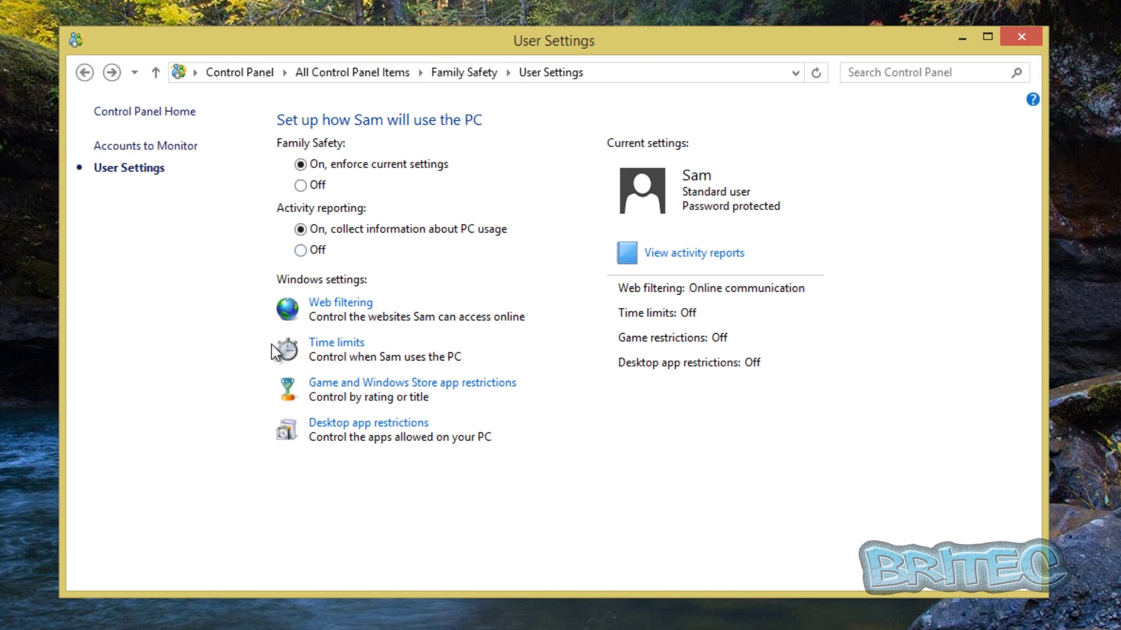
left_click(337, 350)
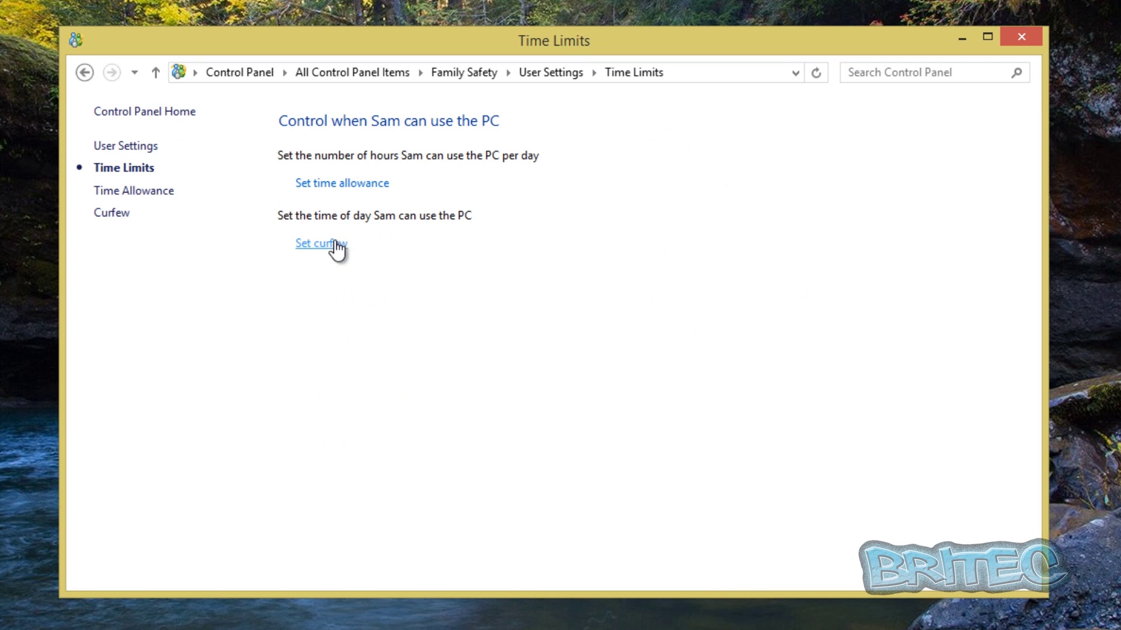
left_click(338, 188)
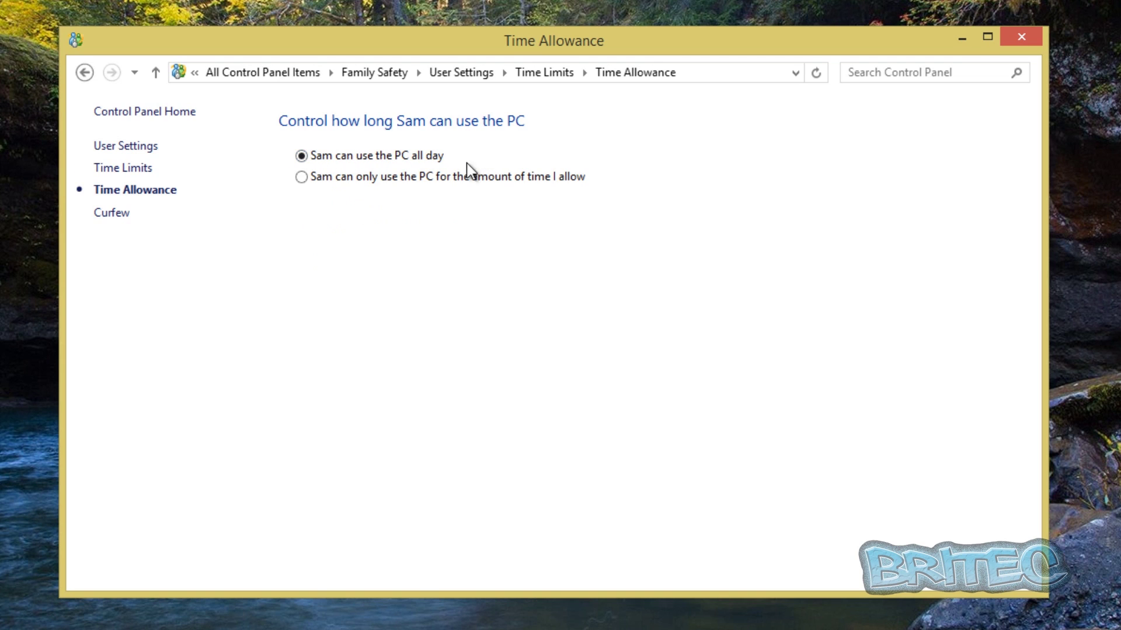
left_click(302, 176)
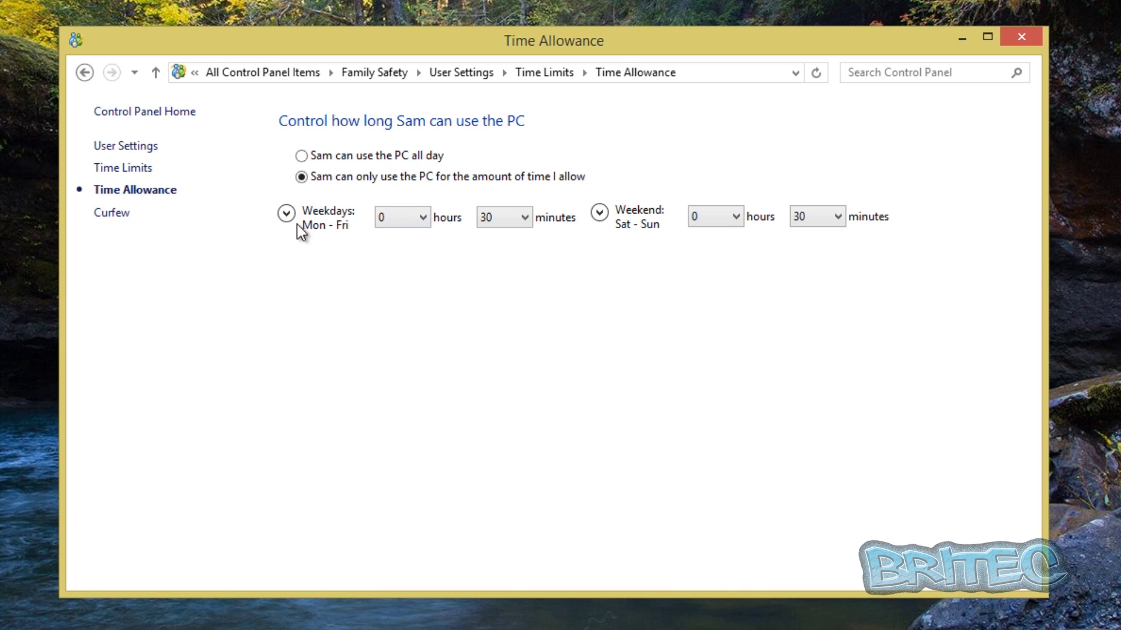
Set the allowance to 1 h 0 min on weekdays and 3 h 0 min on weekends.
left_click(422, 218)
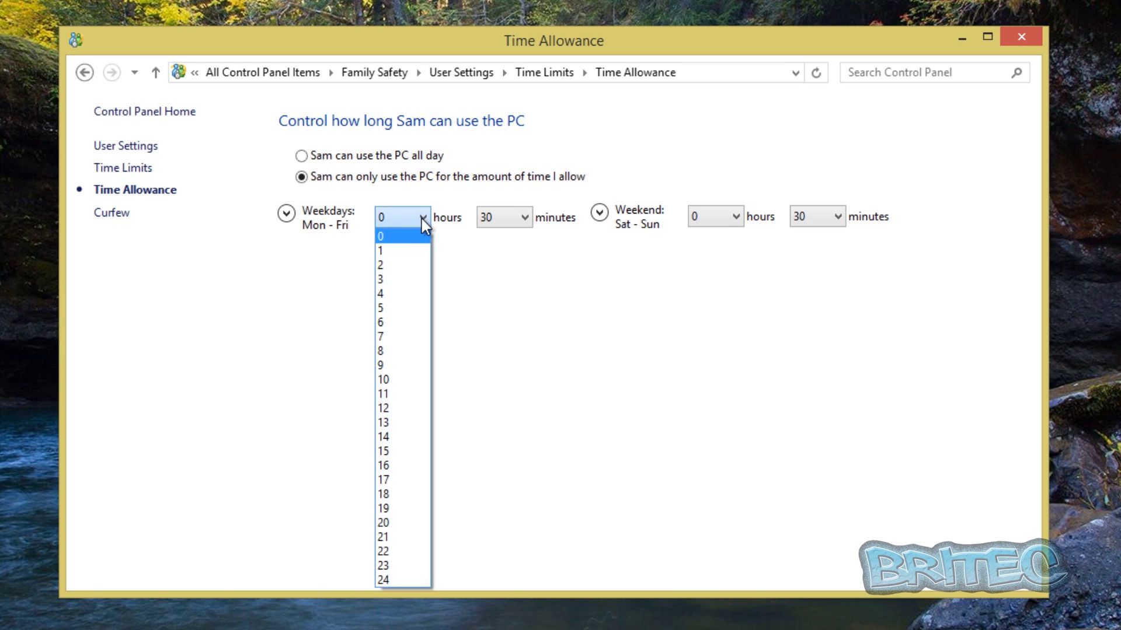
left_click(390, 248)
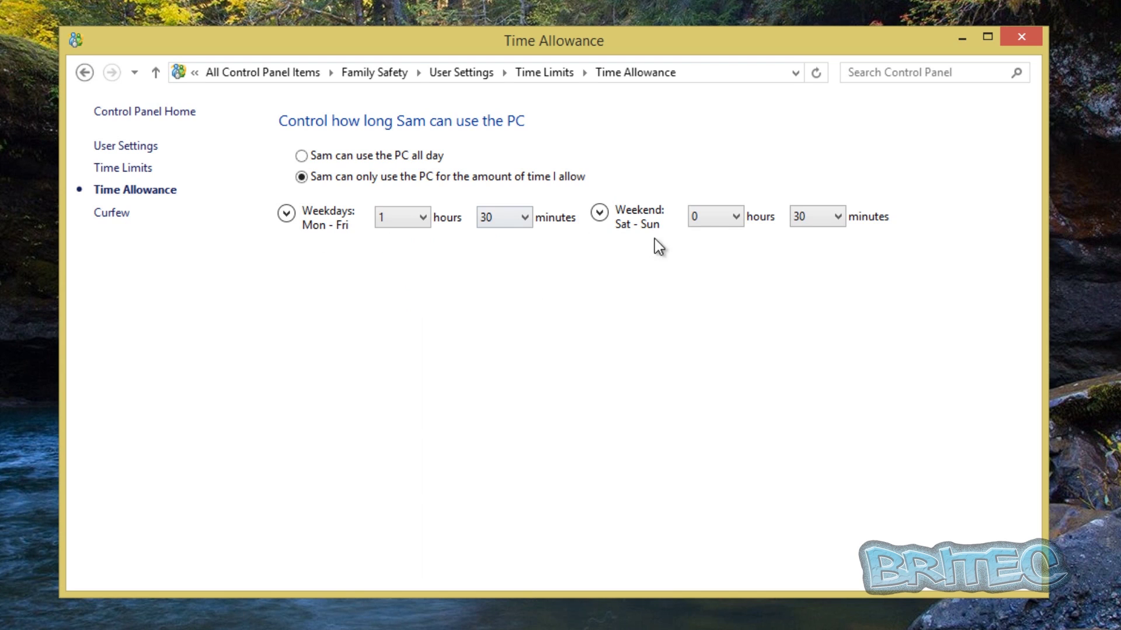
left_click(737, 219)
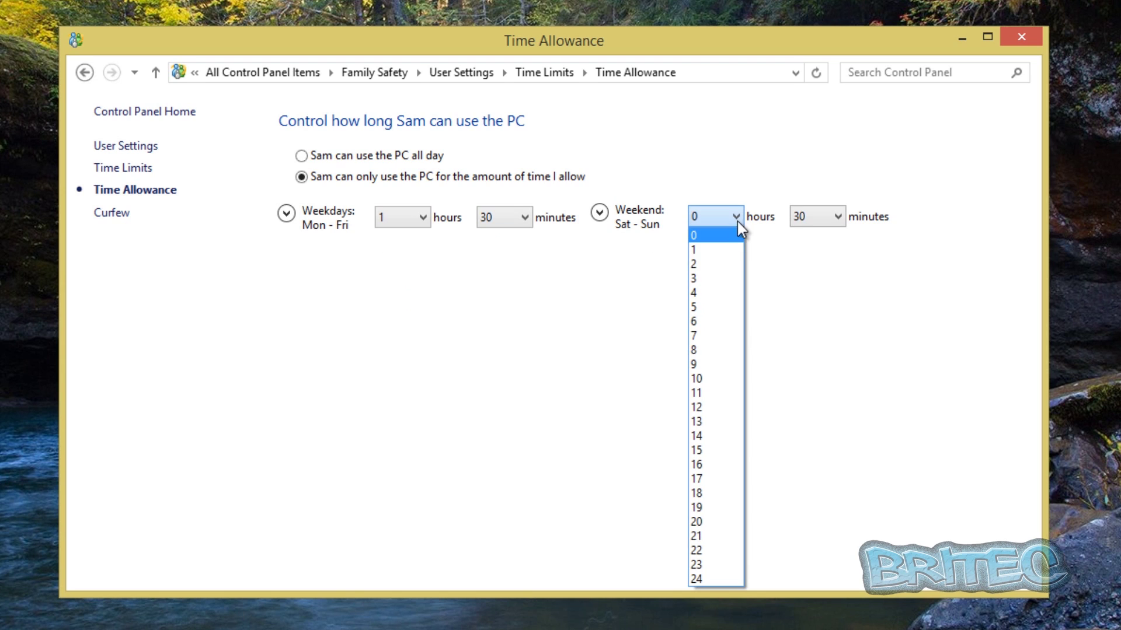
left_click(714, 278)
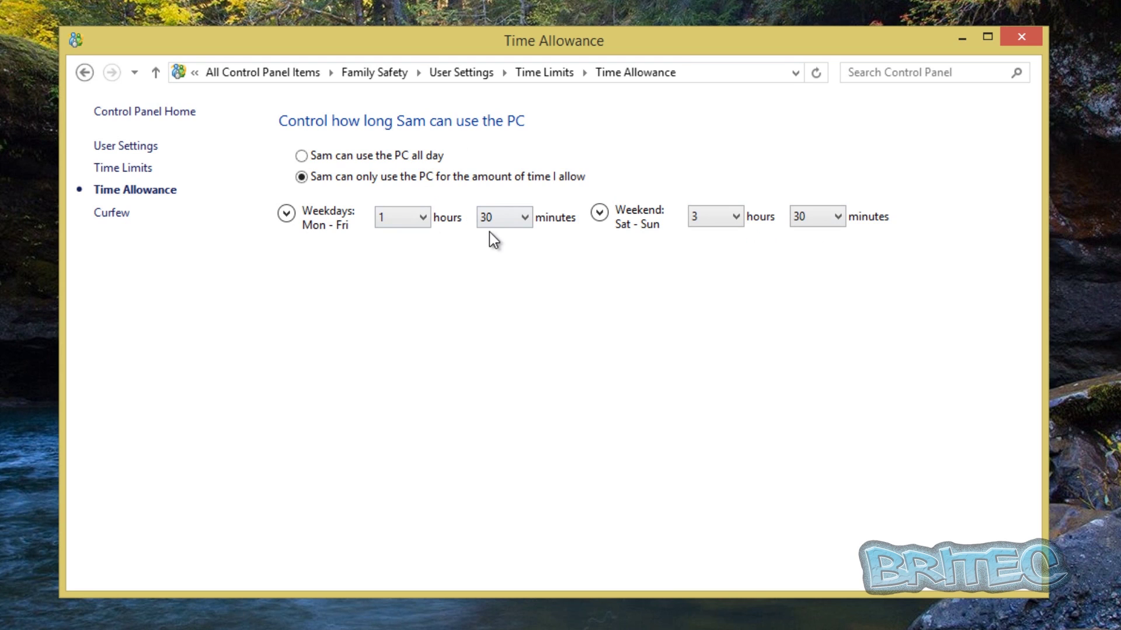
left_click(525, 217)
left_click(511, 238)
left_click(839, 216)
left_click(829, 236)
Turn on curfew restricting PC use to allowed time ranges, then return to User Settings.
left_click(103, 213)
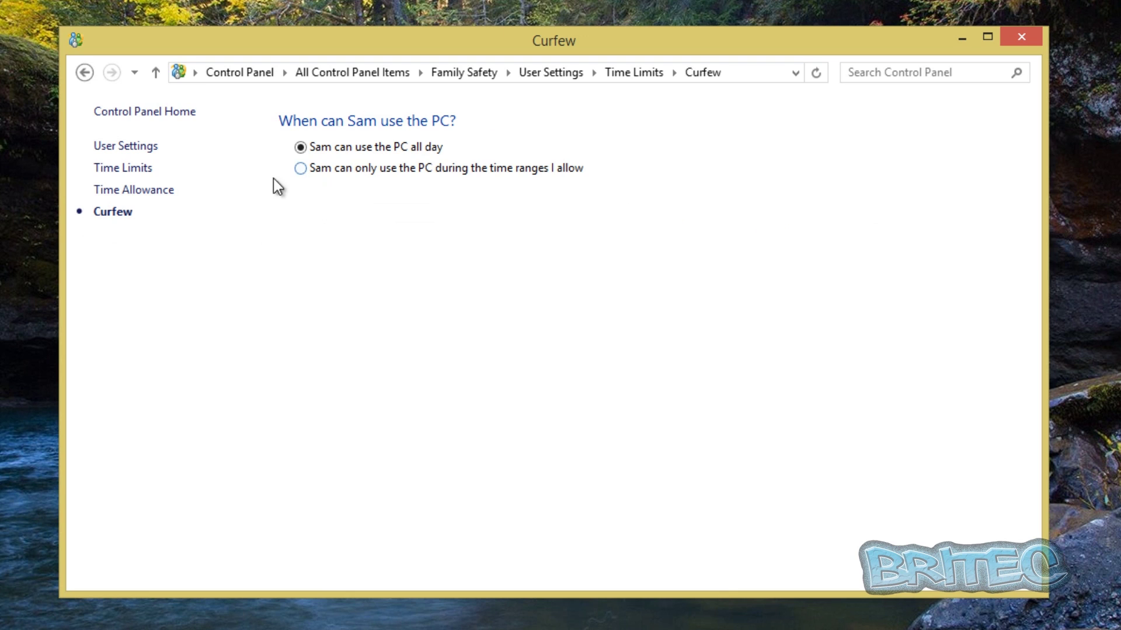
left_click(300, 168)
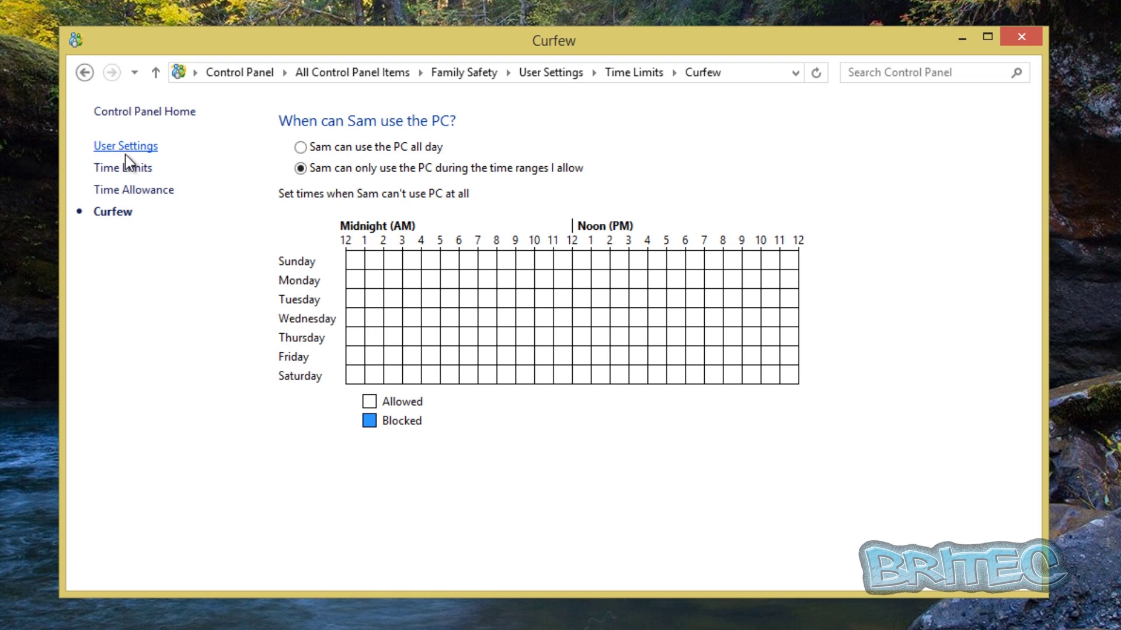
left_click(85, 73)
left_click(85, 75)
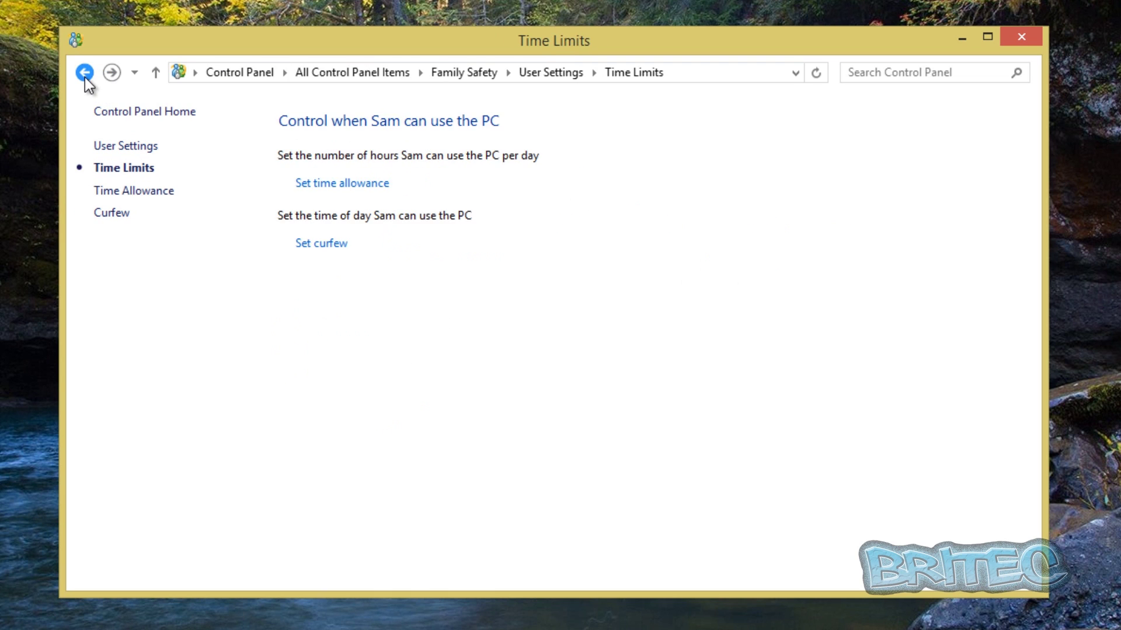
left_click(85, 76)
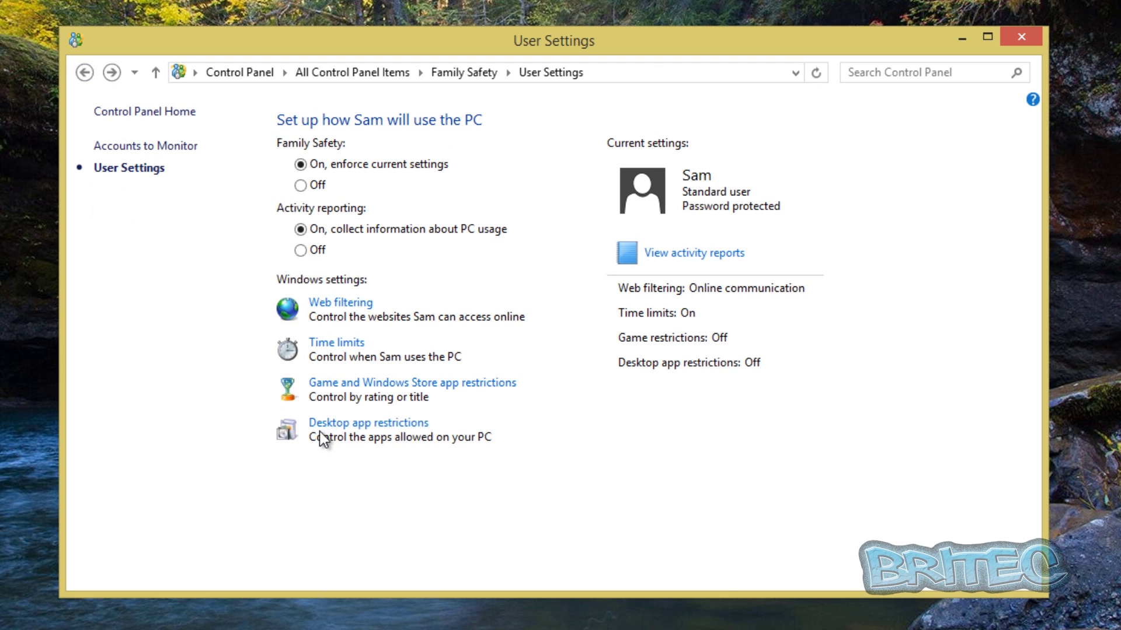
Allow only permitted games and Store apps, reviewing the ADULTS ONLY rating and Allow or Block list.
left_click(423, 383)
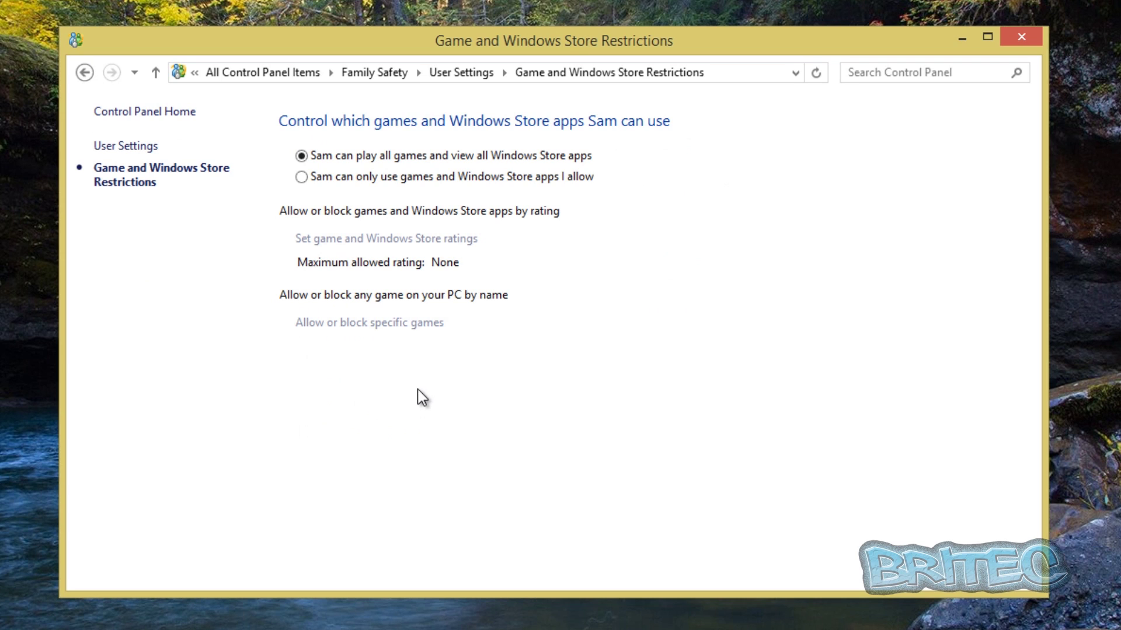
left_click(301, 177)
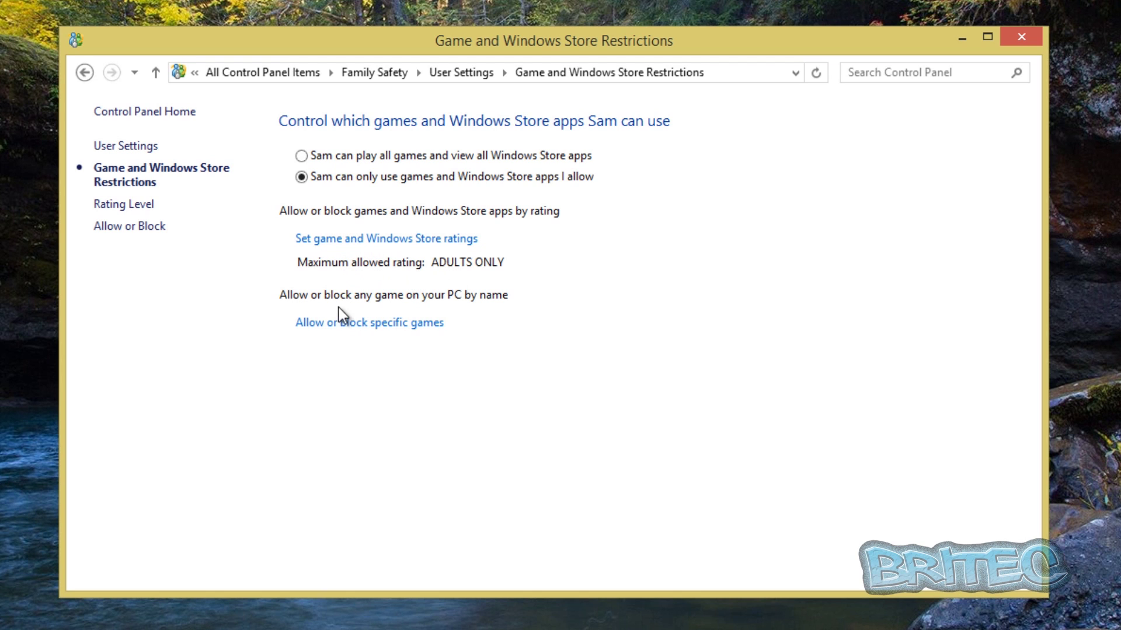
left_click(345, 243)
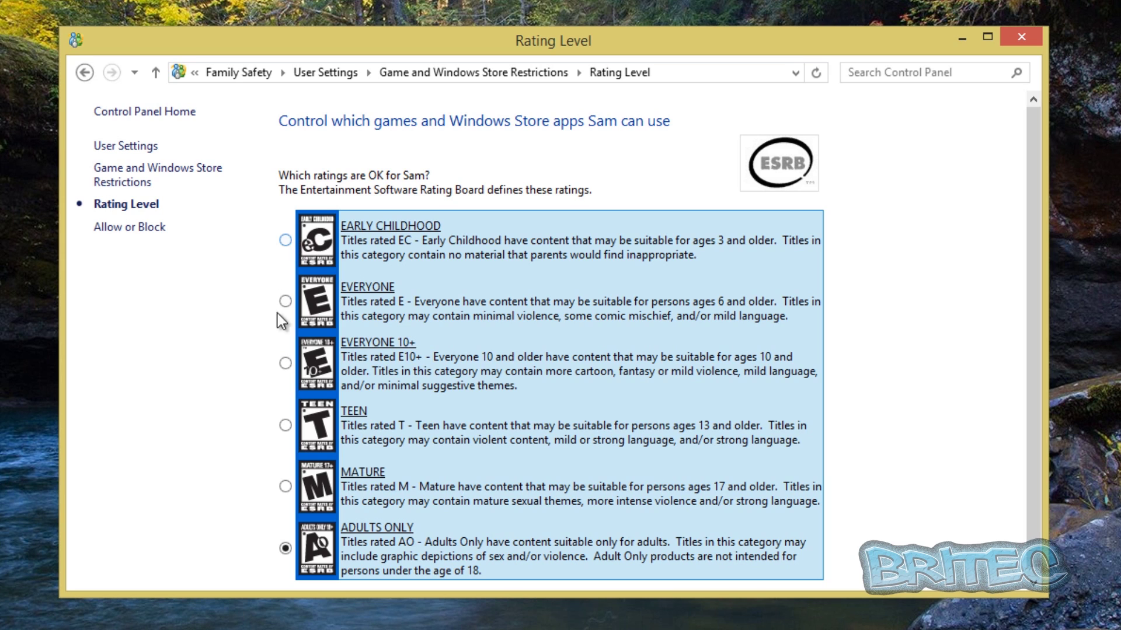
left_click(84, 73)
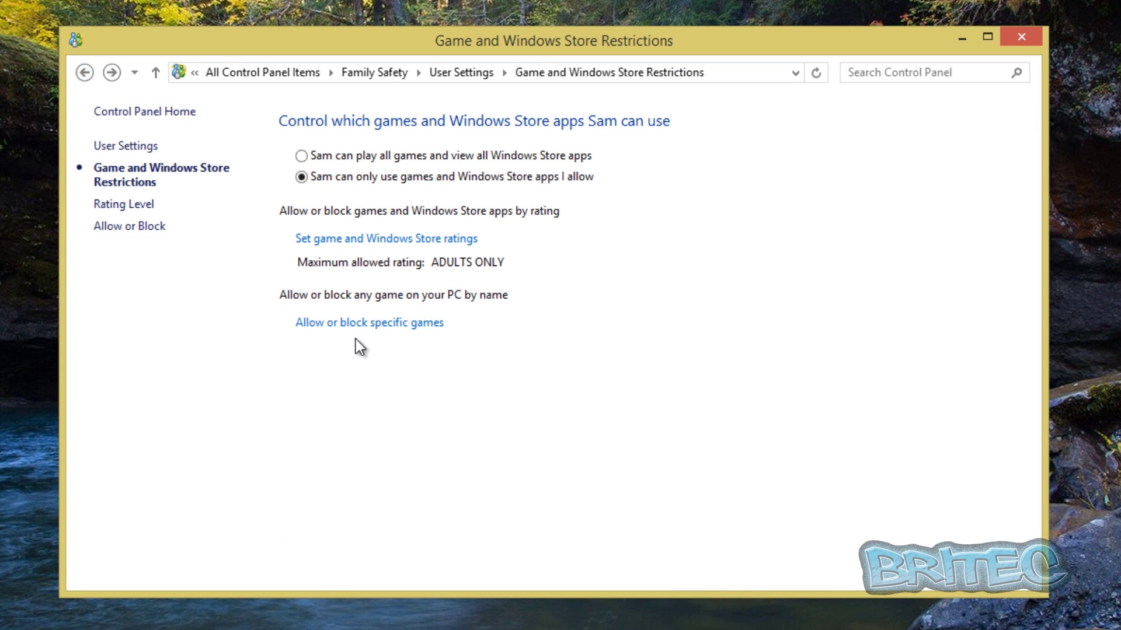
left_click(357, 325)
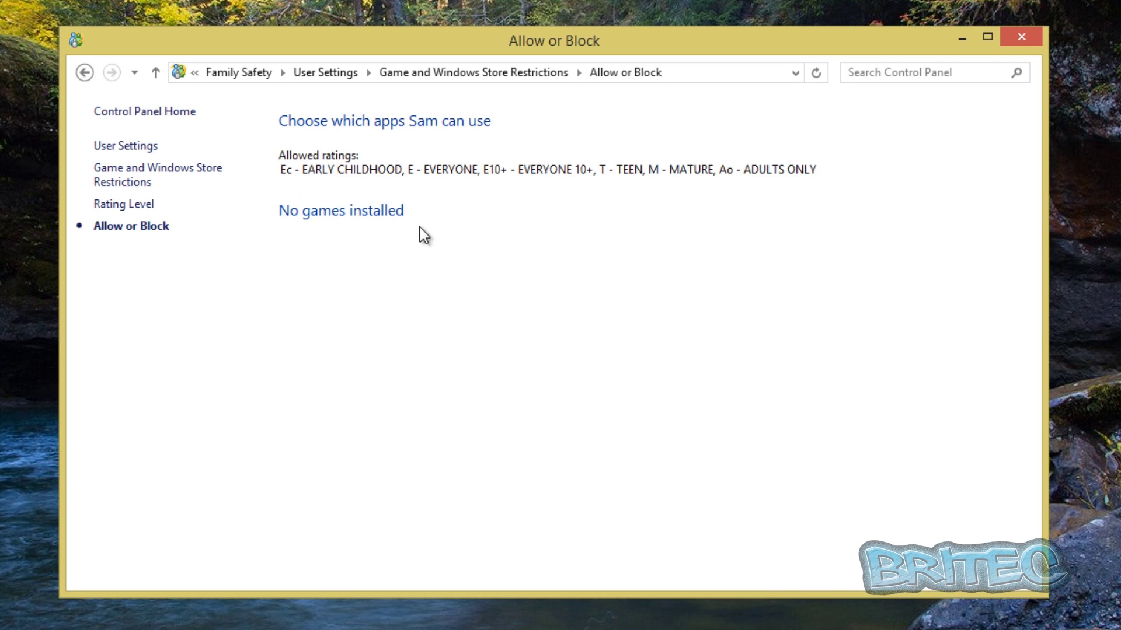
left_click(86, 73)
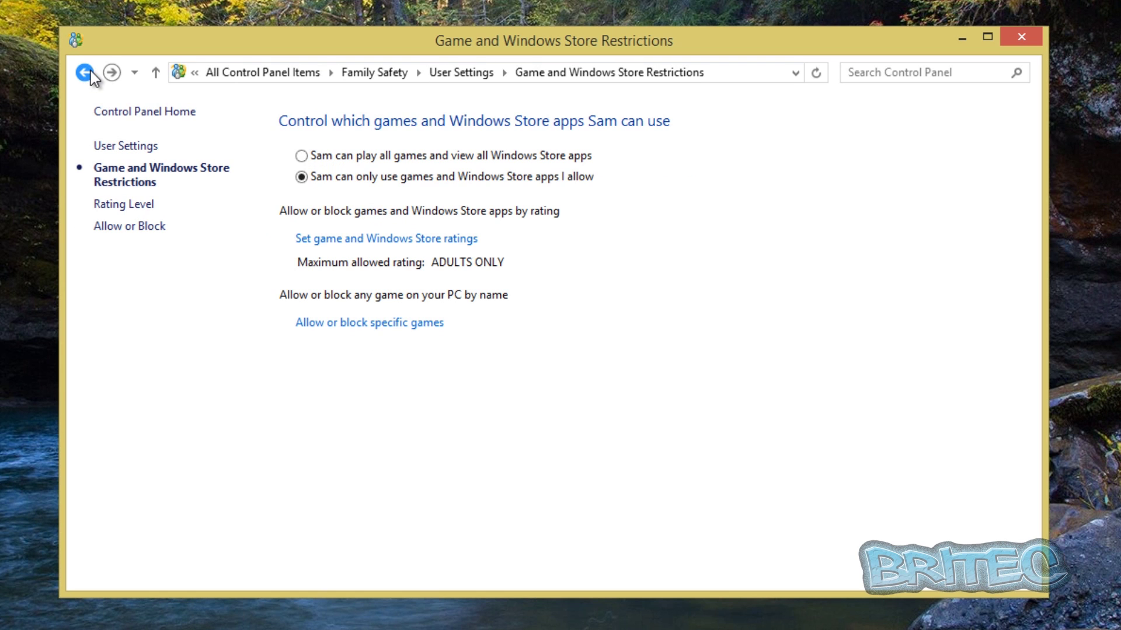
left_click(89, 72)
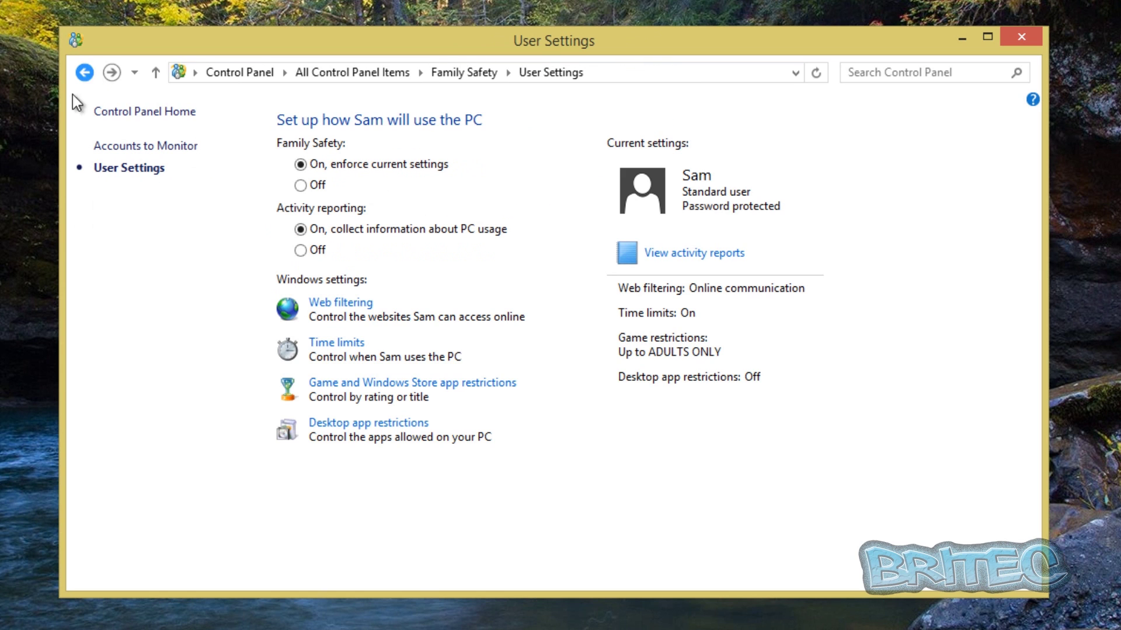
Limit Sam to allowed desktop apps only, leaving every listed app unchecked.
left_click(351, 429)
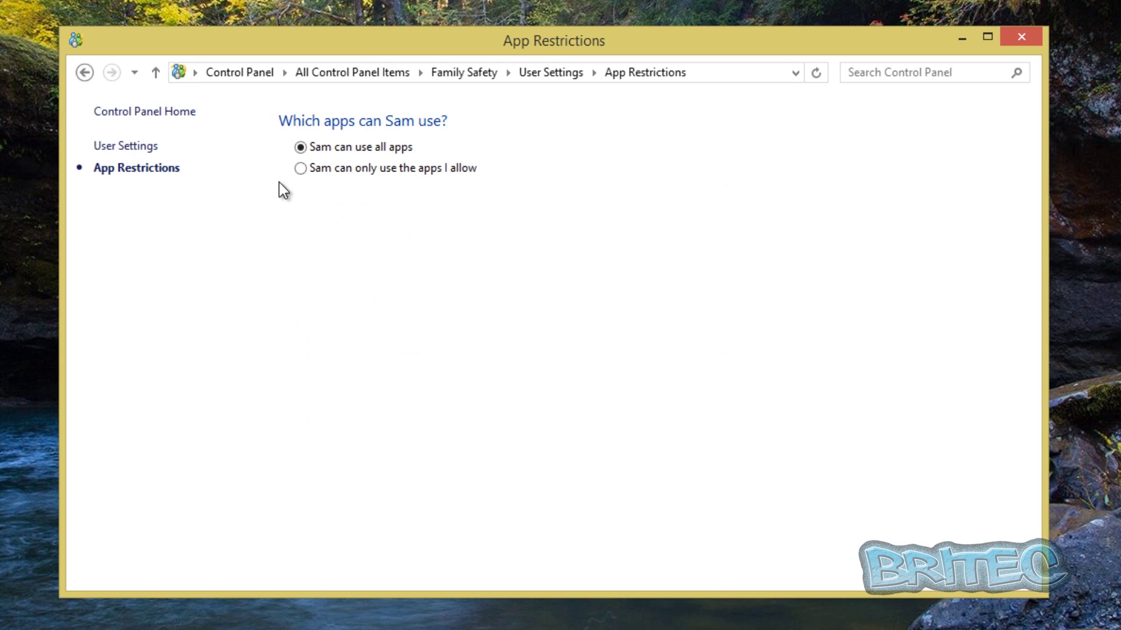
left_click(301, 168)
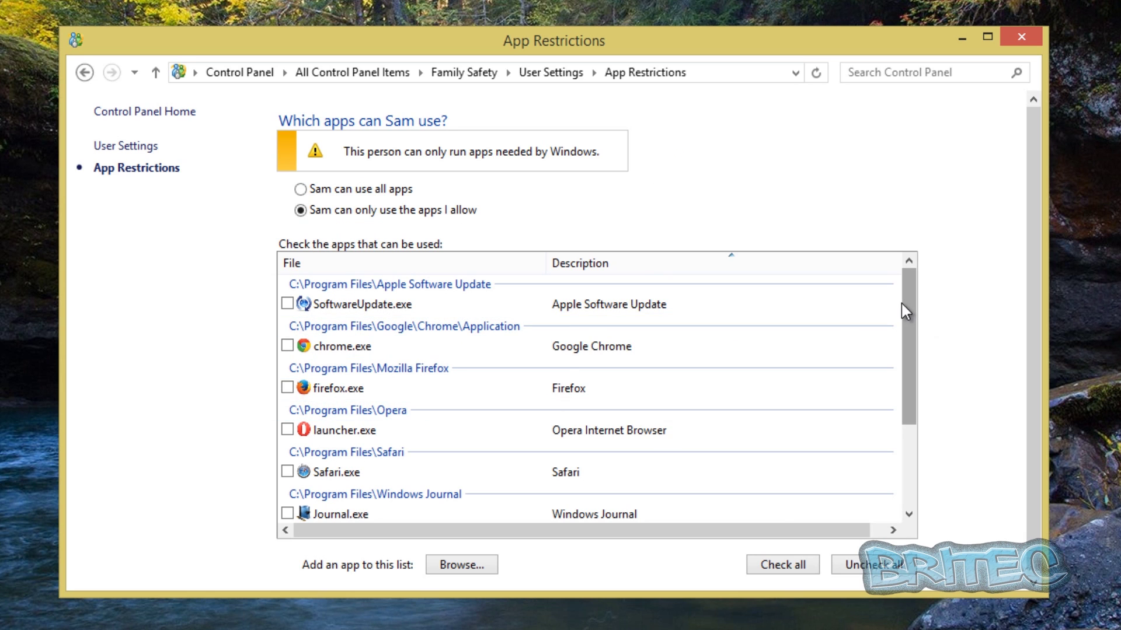
left_click_drag(902, 304, 759, 292)
left_click_drag(910, 312, 912, 256)
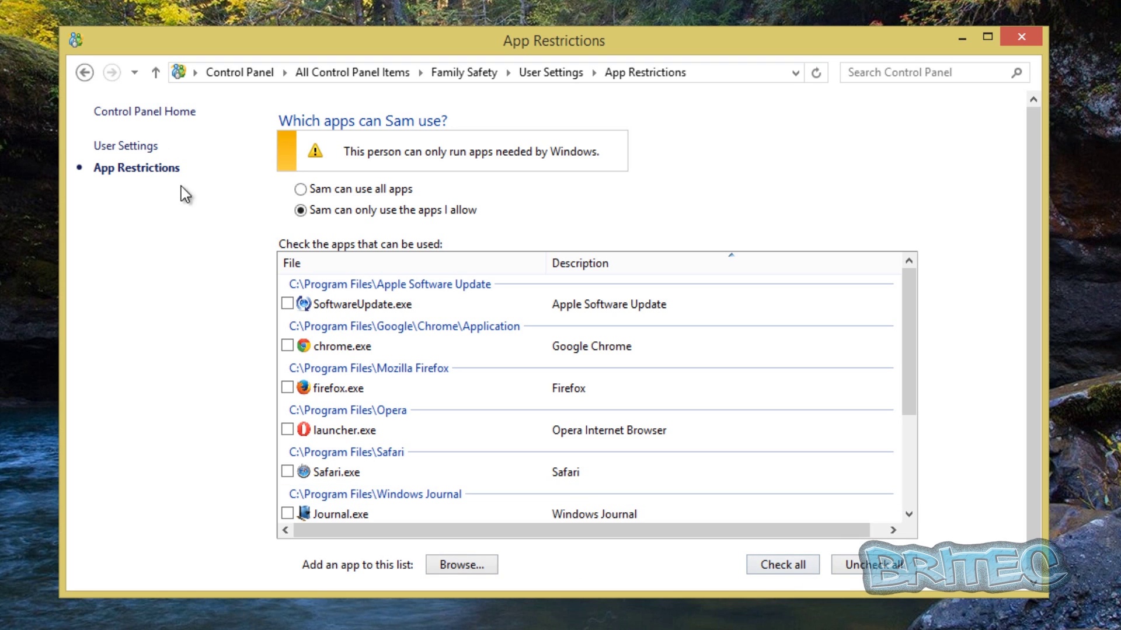
Go back to Sam's User Settings overview, now showing Desktop app restrictions: On.
left_click(85, 72)
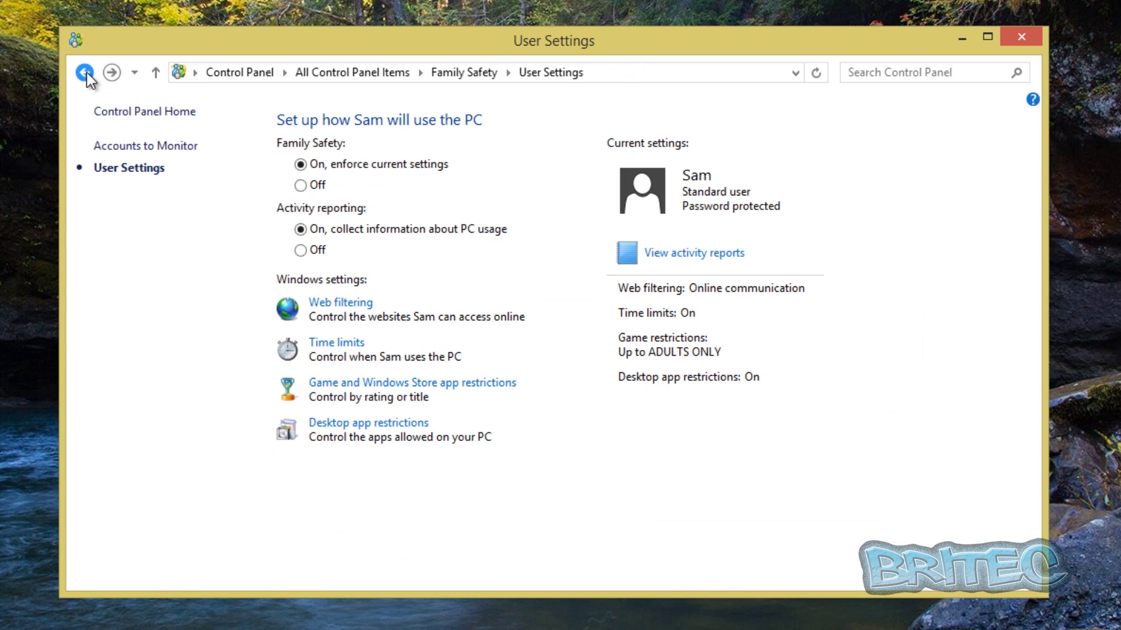